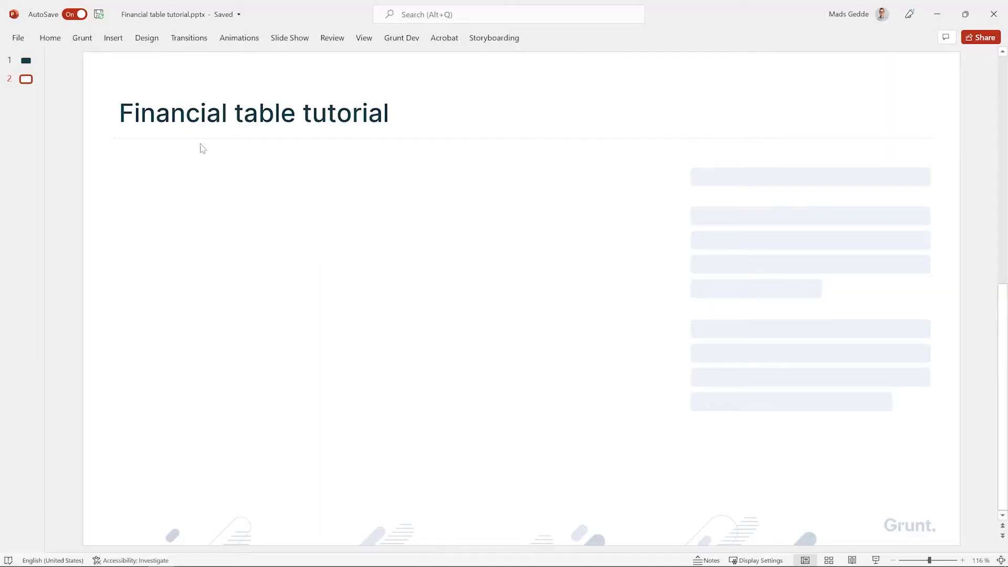
Step: Insert Grunt's 'Financial Table' Income Statement w/ KPIs template in the area below the slide title
{"action": "left_click", "coordinate": [87, 40]}
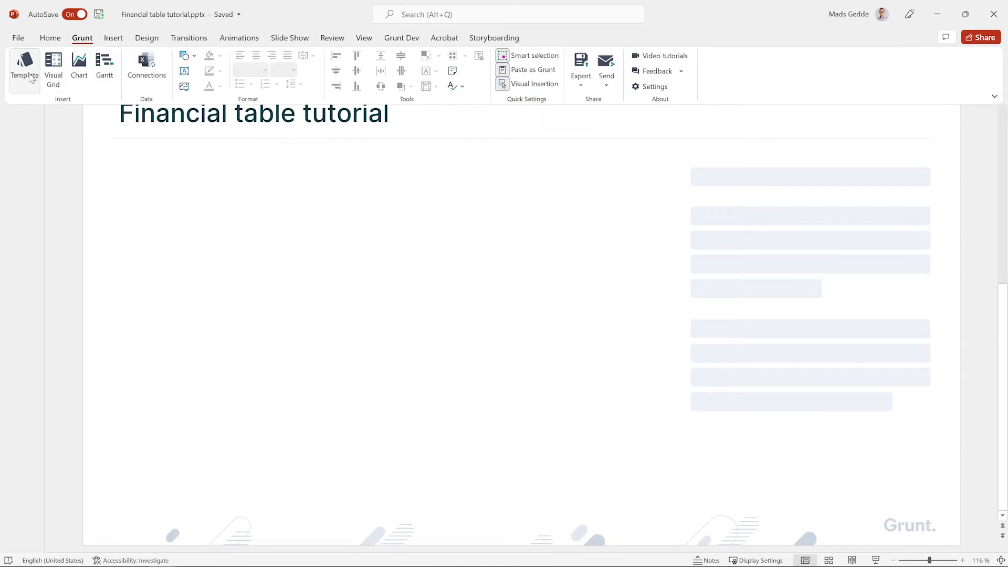
{"action": "left_click", "coordinate": [26, 71]}
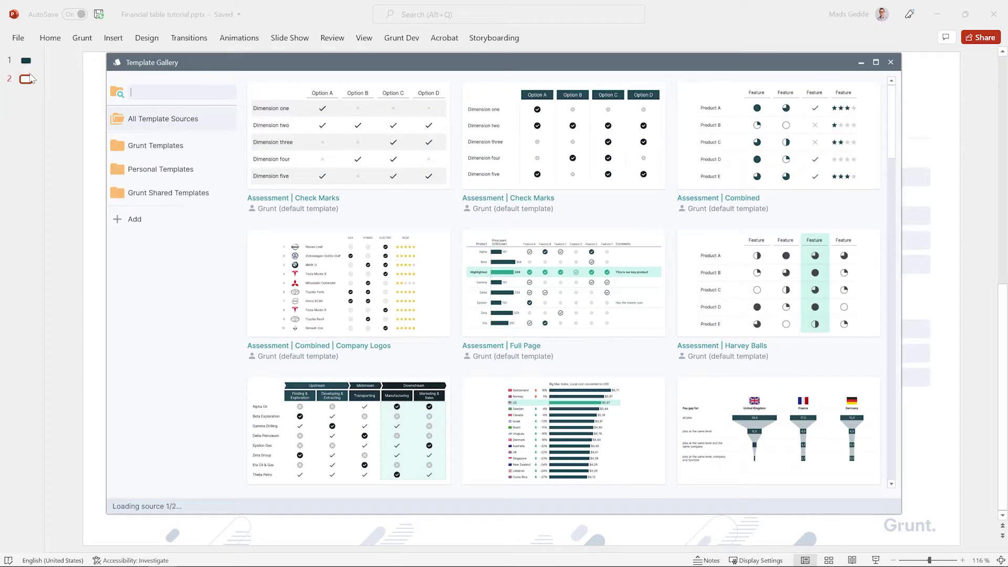
{"action": "type", "text": "Financial Table"}
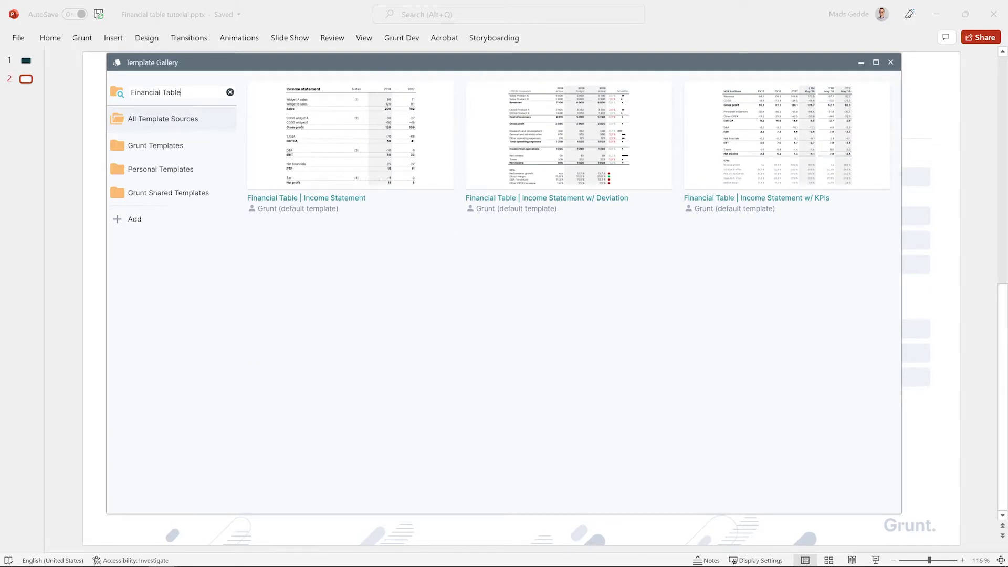
{"action": "left_click", "coordinate": [732, 152]}
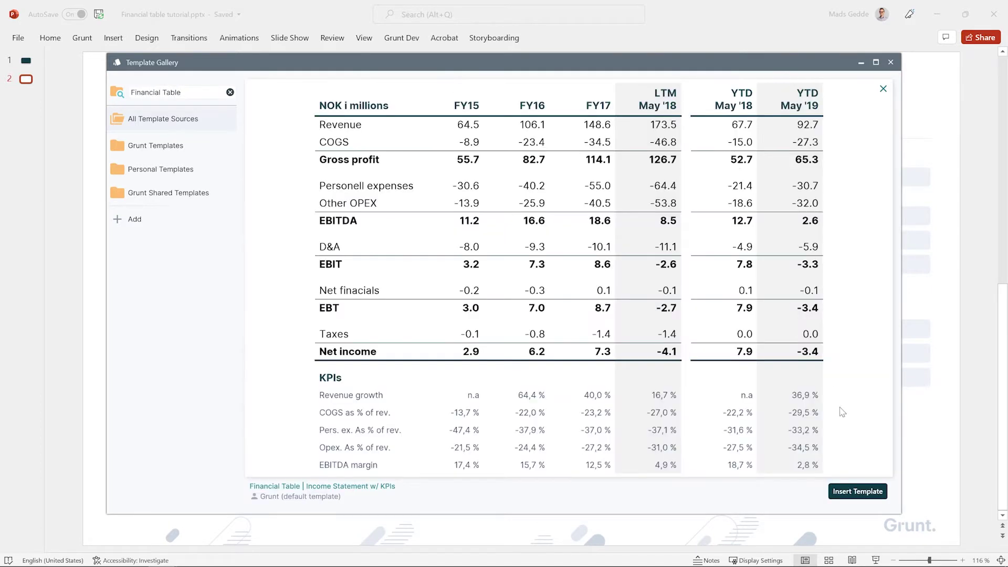
{"action": "left_click", "coordinate": [864, 494]}
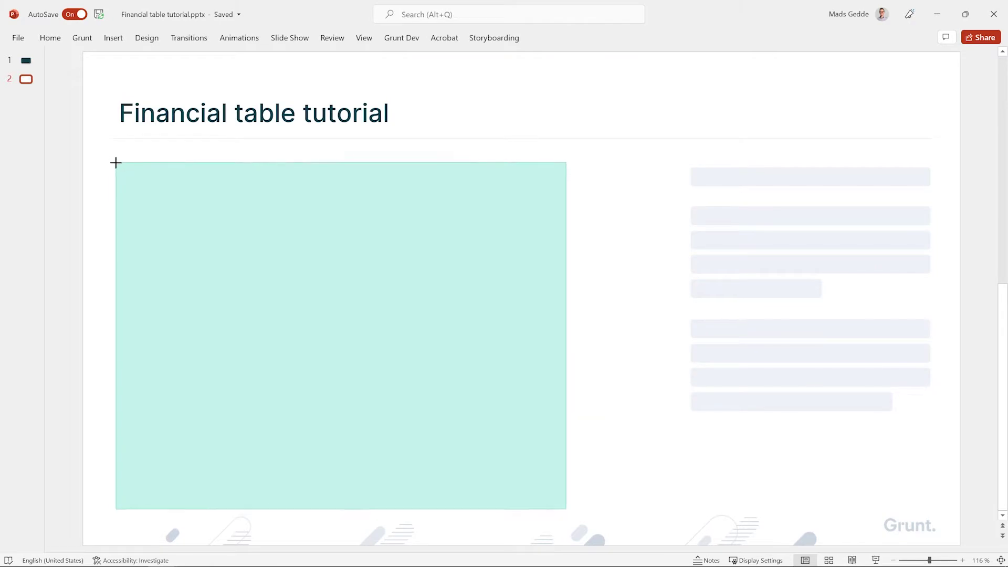
{"action": "left_click_drag", "start_coordinate": [116, 162], "coordinate": [654, 488]}
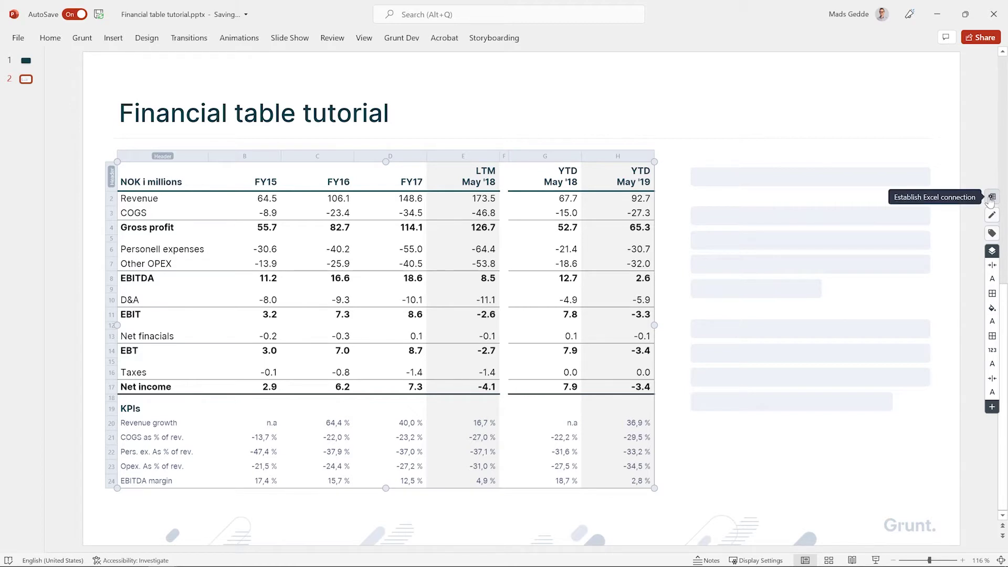
Step: Link the template table to the Financial table demo.xlsx workbook
{"action": "left_click", "coordinate": [990, 198]}
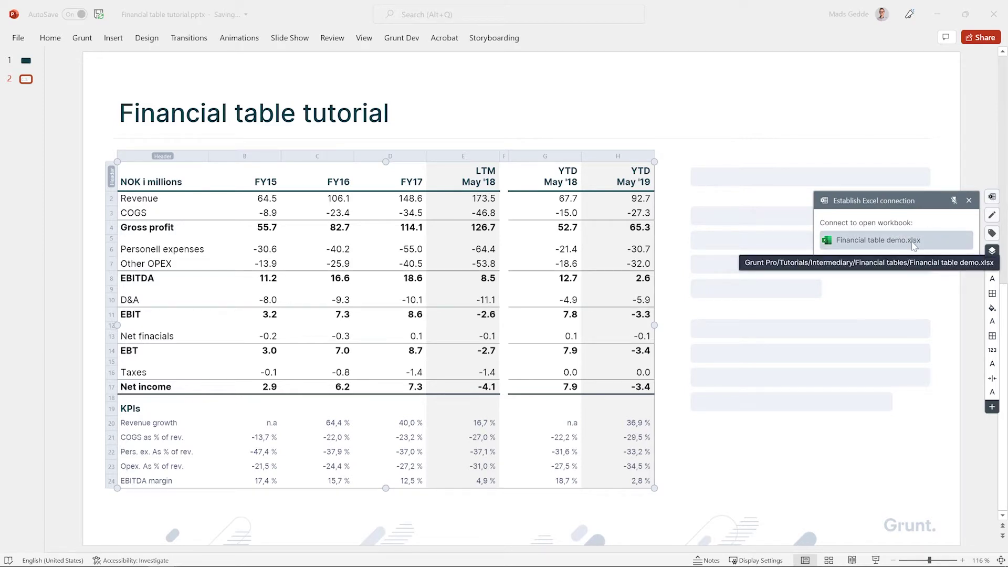
{"action": "left_click", "coordinate": [914, 245]}
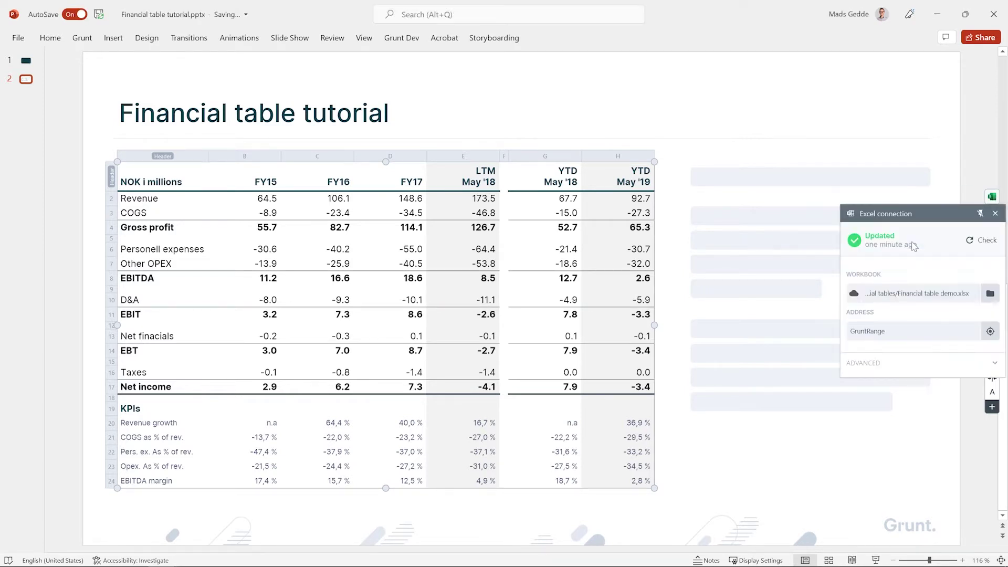
{"action": "left_click_drag", "start_coordinate": [916, 221], "coordinate": [883, 203]}
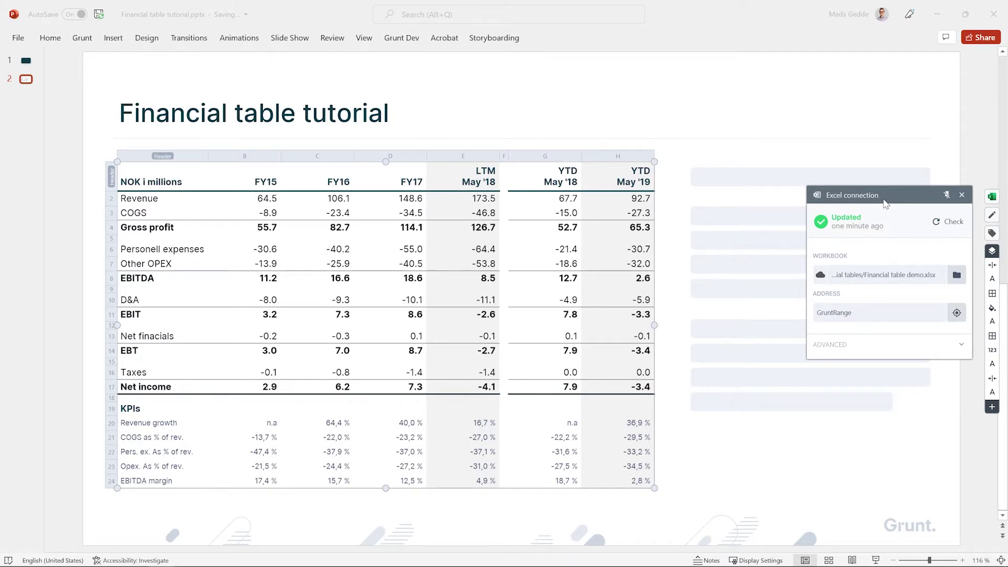
{"action": "left_click", "coordinate": [962, 195]}
Step: Delete the template table and paste Excel range A1:P22 into the same slide area
{"action": "left_click", "coordinate": [666, 199]}
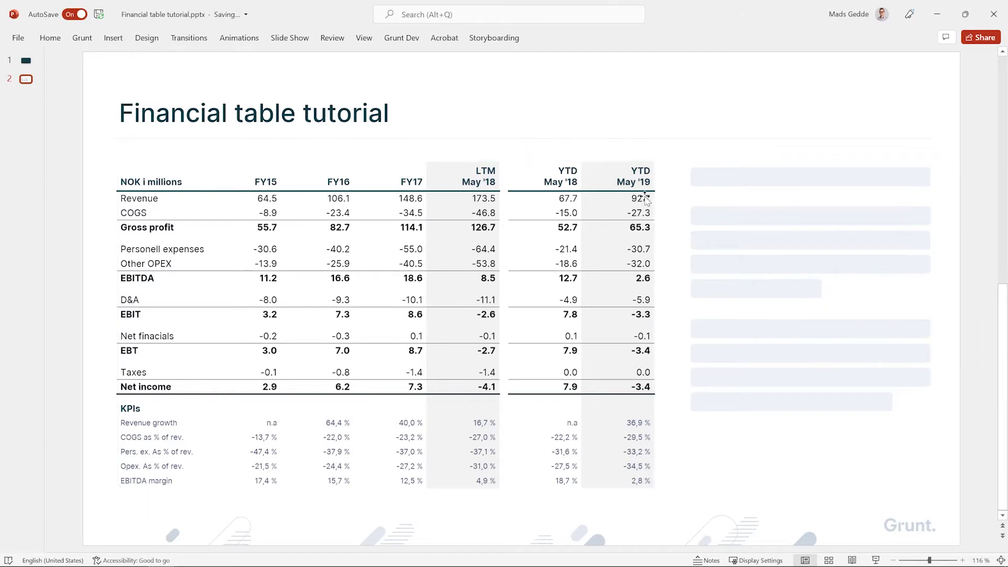
{"action": "left_click", "coordinate": [646, 201]}
{"action": "key", "text": "Delete"}
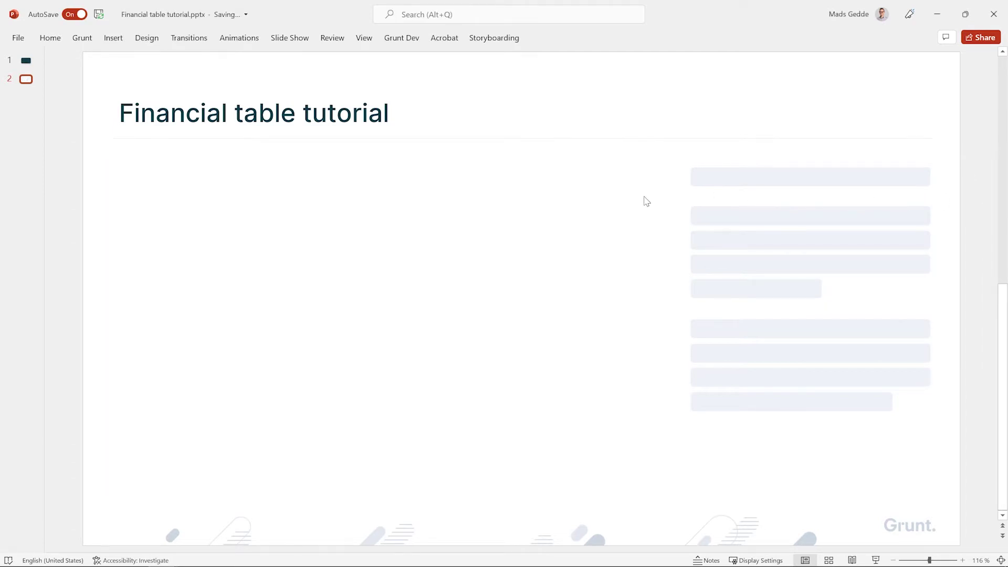
{"action": "key", "text": "alt+Tab"}
{"action": "left_click_drag", "start_coordinate": [83, 76], "coordinate": [719, 331]}
{"action": "key", "text": "ctrl+c"}
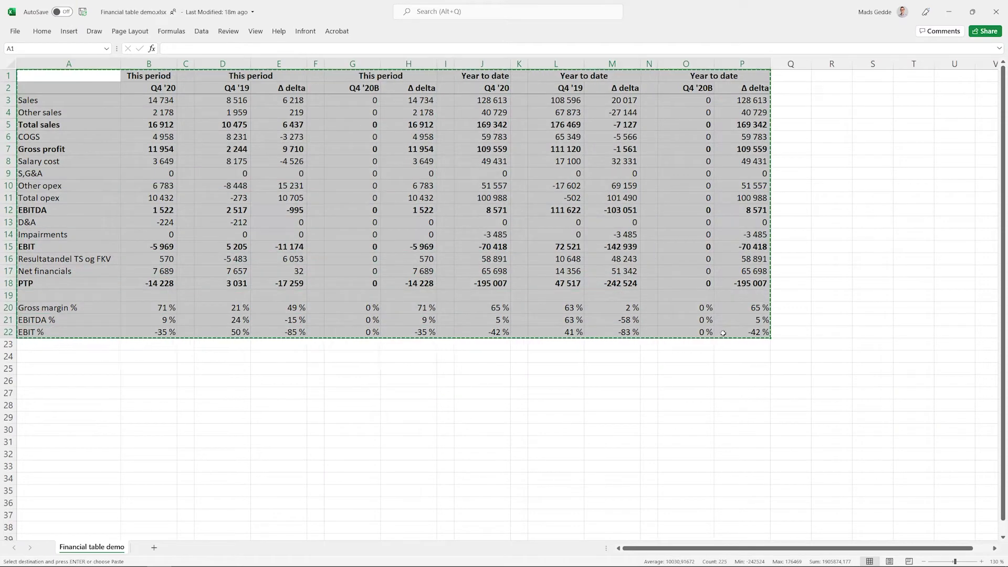
{"action": "key", "text": "alt+Tab"}
{"action": "mouse_move", "coordinate": [103, 154]}
{"action": "left_mouse_down"}
{"action": "mouse_move", "coordinate": [493, 402]}
{"action": "mouse_move", "coordinate": [621, 477]}
{"action": "mouse_move", "coordinate": [653, 481]}
{"action": "left_mouse_up"}
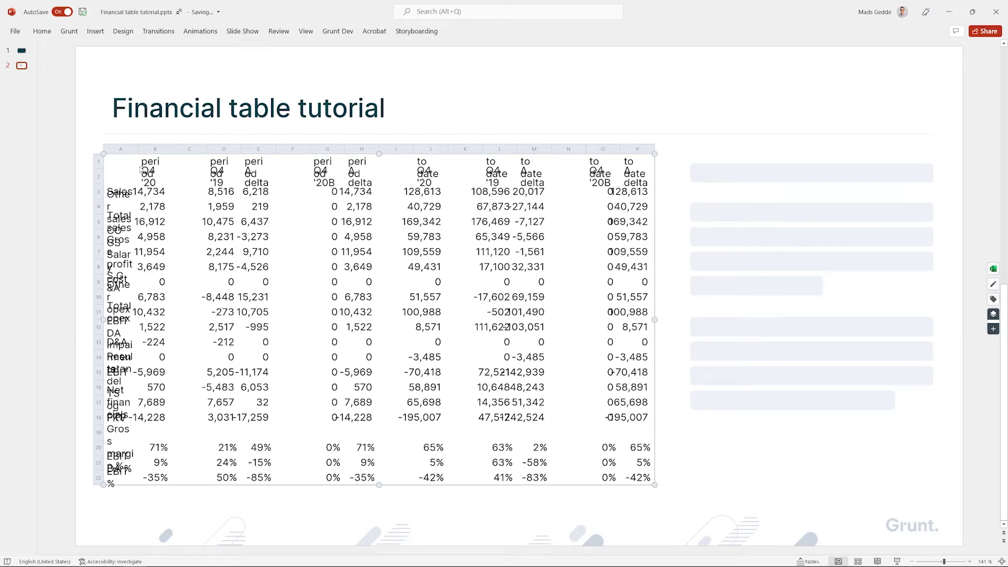
Step: Widen column A so labels fit on one line, and set rows 1–2 as header rows
{"action": "left_click", "coordinate": [123, 148]}
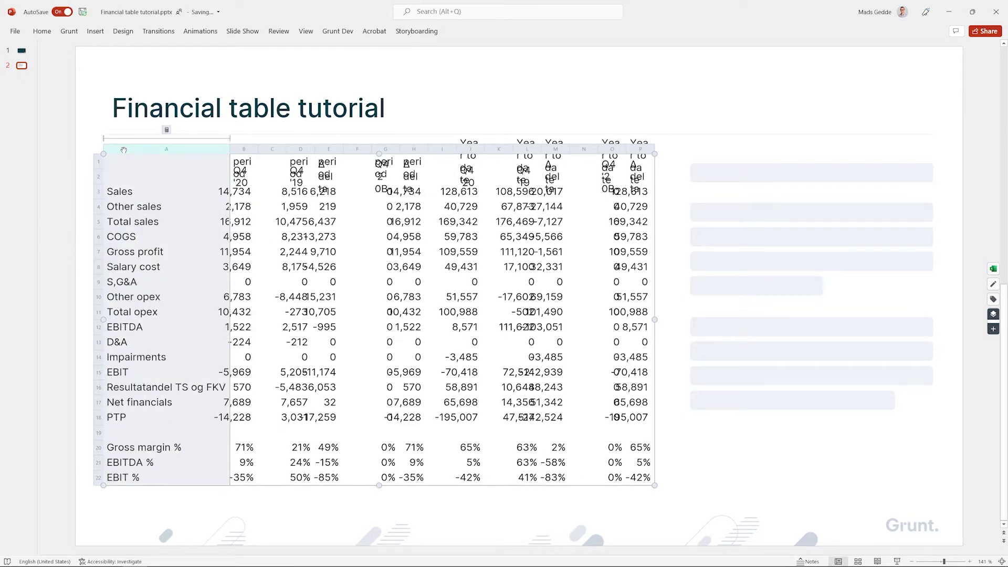
{"action": "left_click_drag", "start_coordinate": [95, 177], "coordinate": [95, 163]}
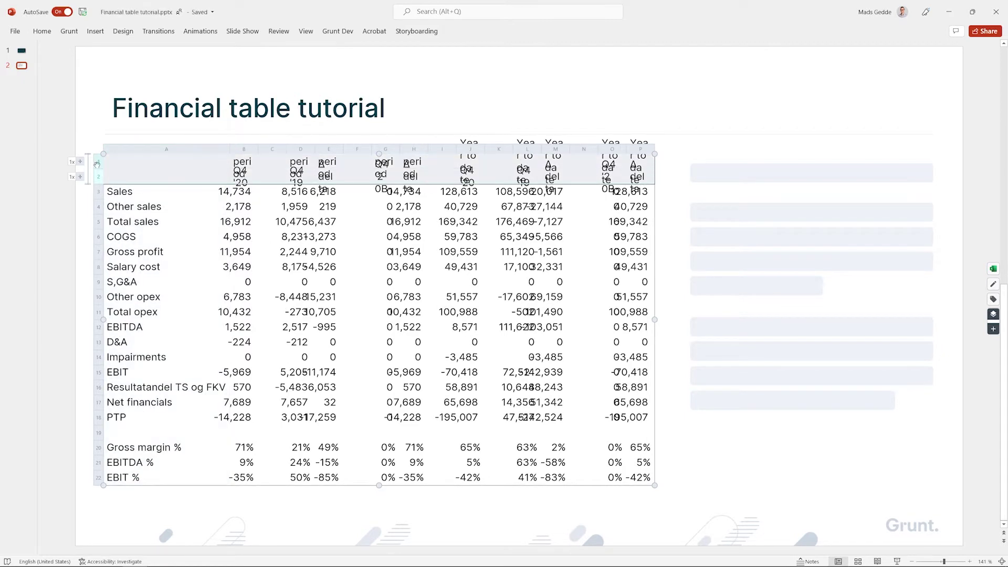
{"action": "right_click", "coordinate": [97, 165]}
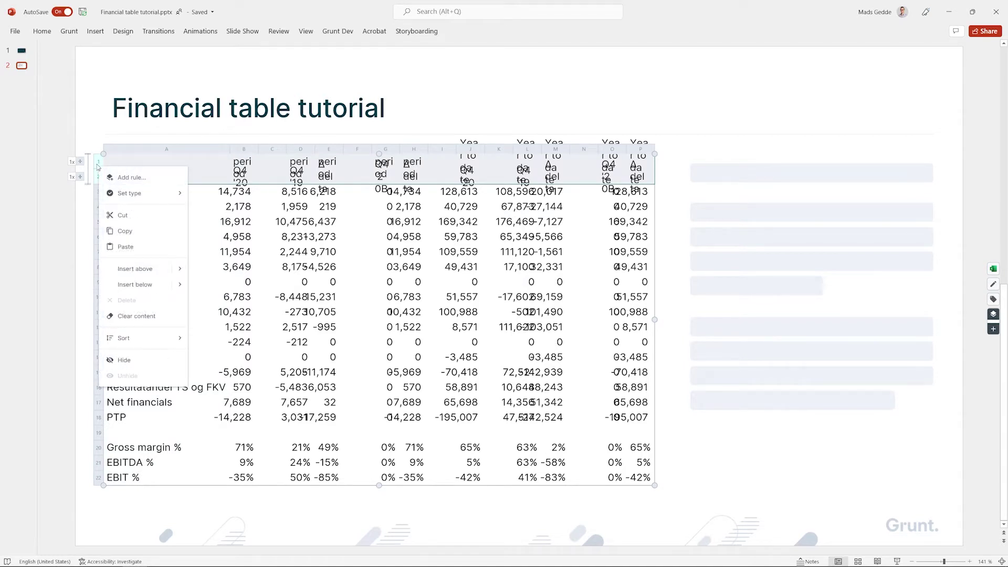
{"action": "mouse_move", "coordinate": [147, 194]}
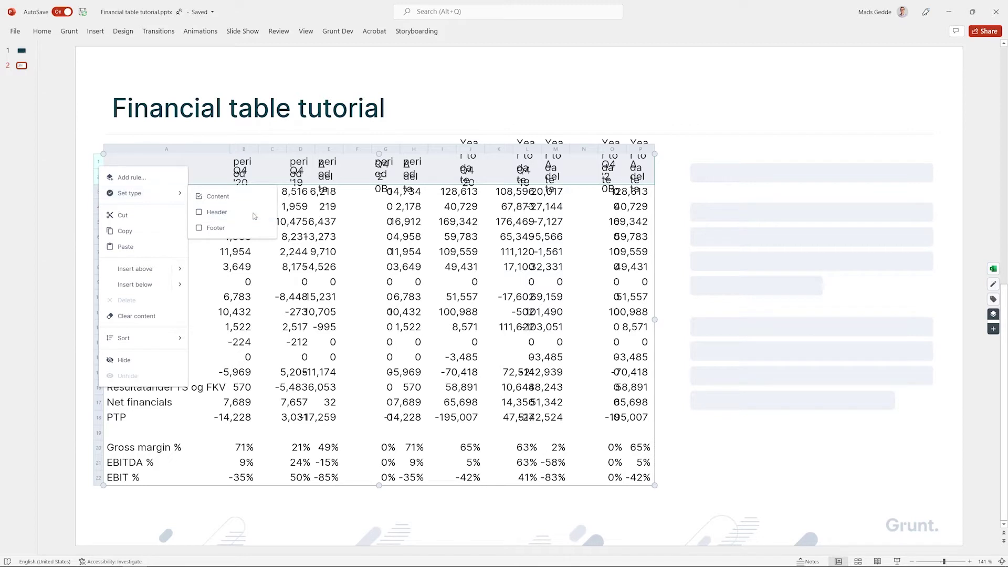
{"action": "left_click", "coordinate": [254, 212]}
Step: Set column A's type to Header
{"action": "left_click", "coordinate": [181, 148]}
{"action": "right_click", "coordinate": [182, 151]}
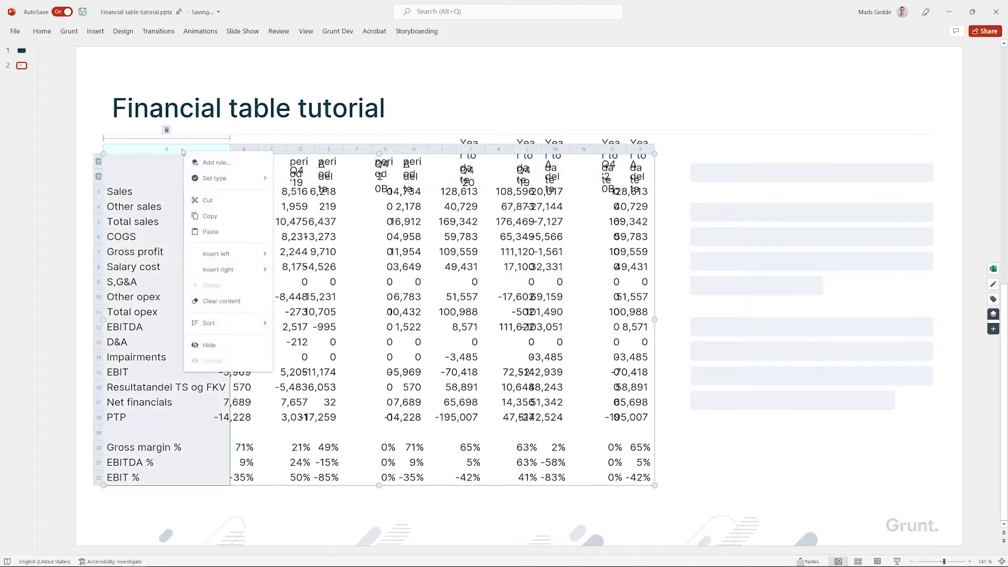
{"action": "mouse_move", "coordinate": [260, 181]}
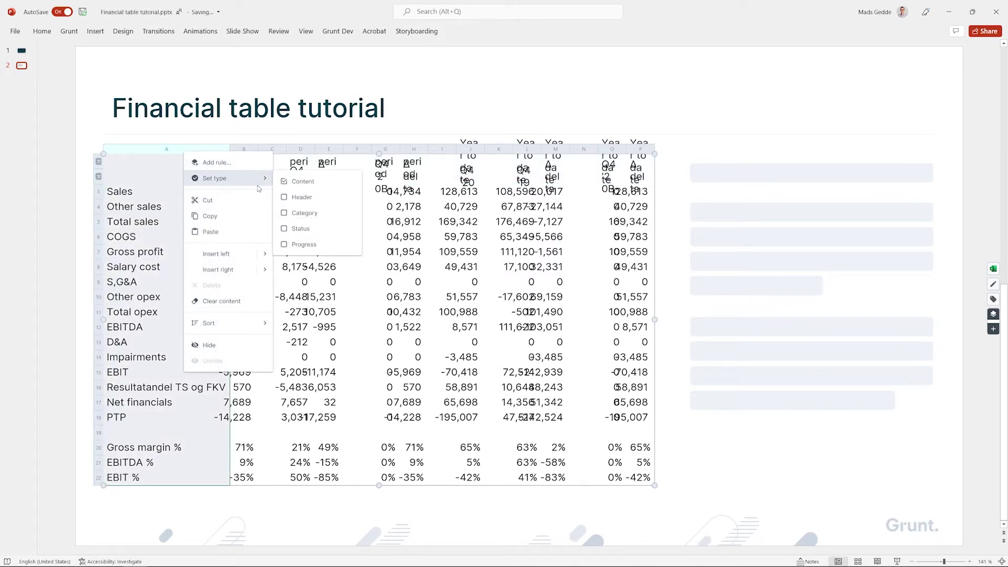
{"action": "left_click", "coordinate": [314, 198]}
Step: Add a Font rule to the whole table setting text size to 8
{"action": "left_click", "coordinate": [304, 195]}
{"action": "key", "text": "ctrl+a"}
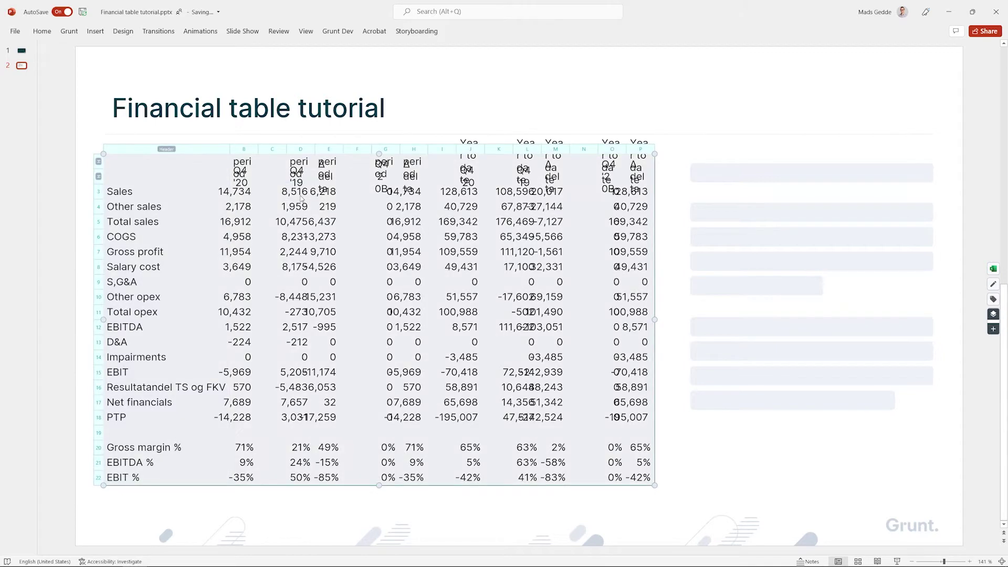
{"action": "key", "text": "ctrl+Return"}
{"action": "type", "text": "Font"}
{"action": "key", "text": "Return"}
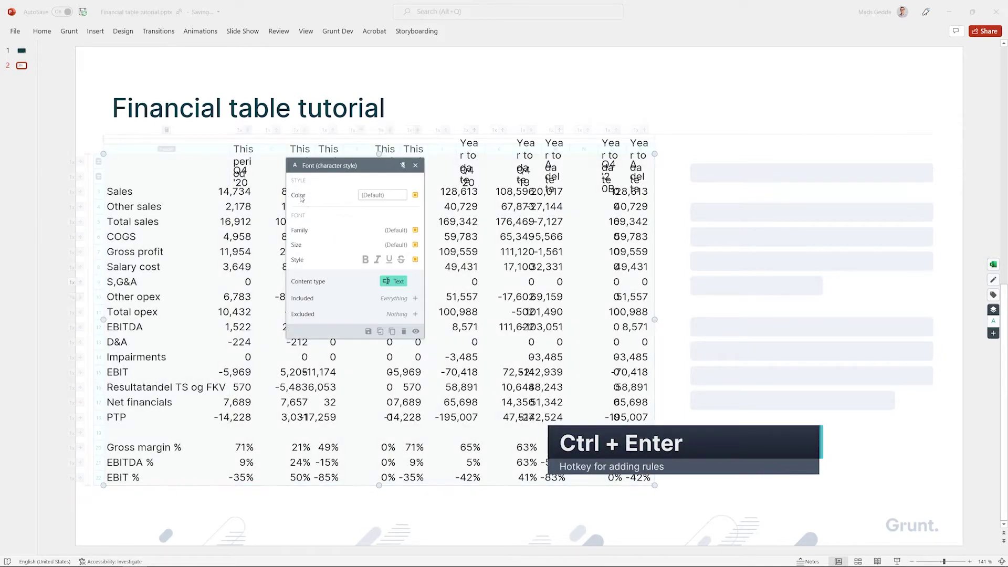
{"action": "left_click", "coordinate": [415, 245]}
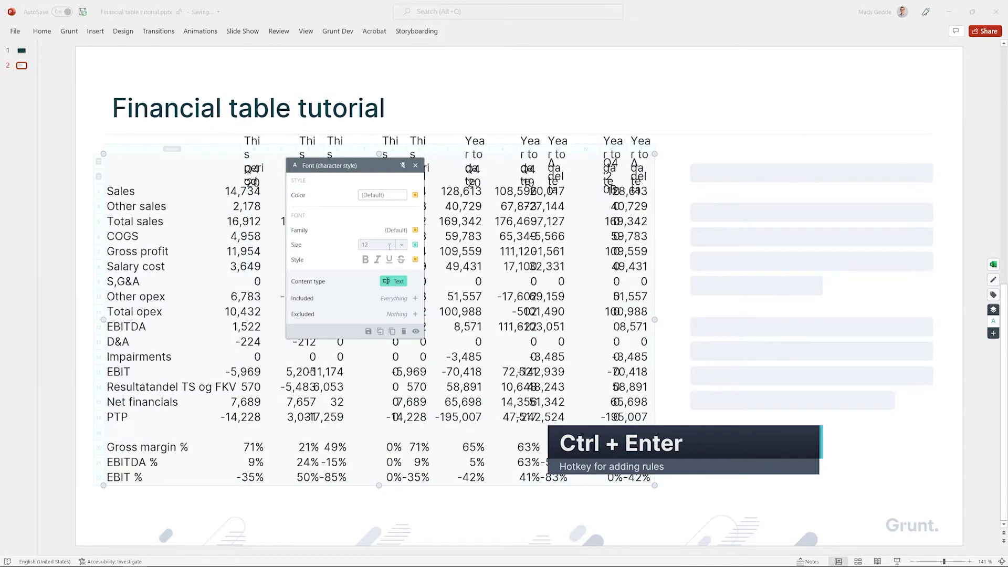
{"action": "type", "text": "8"}
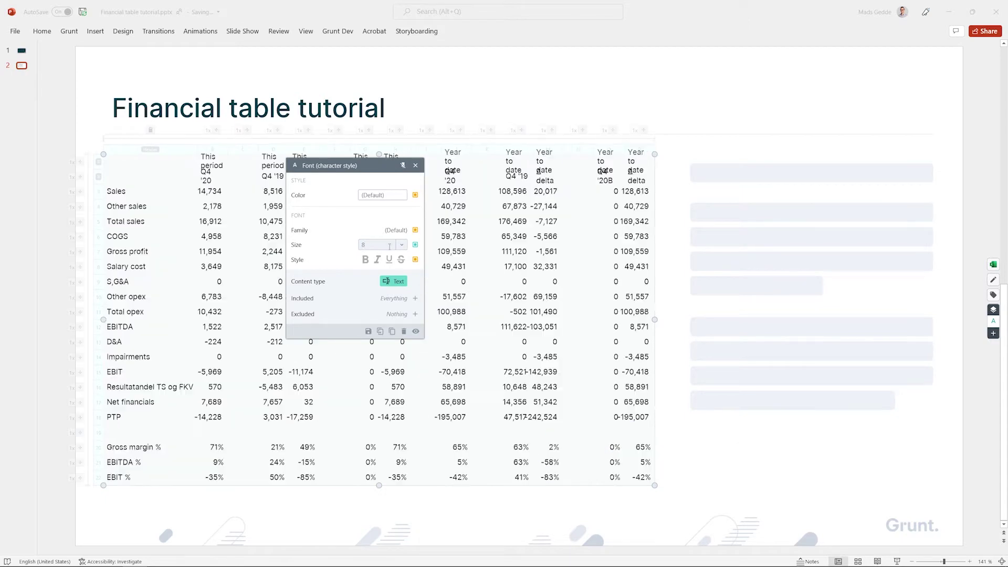
{"action": "left_click", "coordinate": [415, 166]}
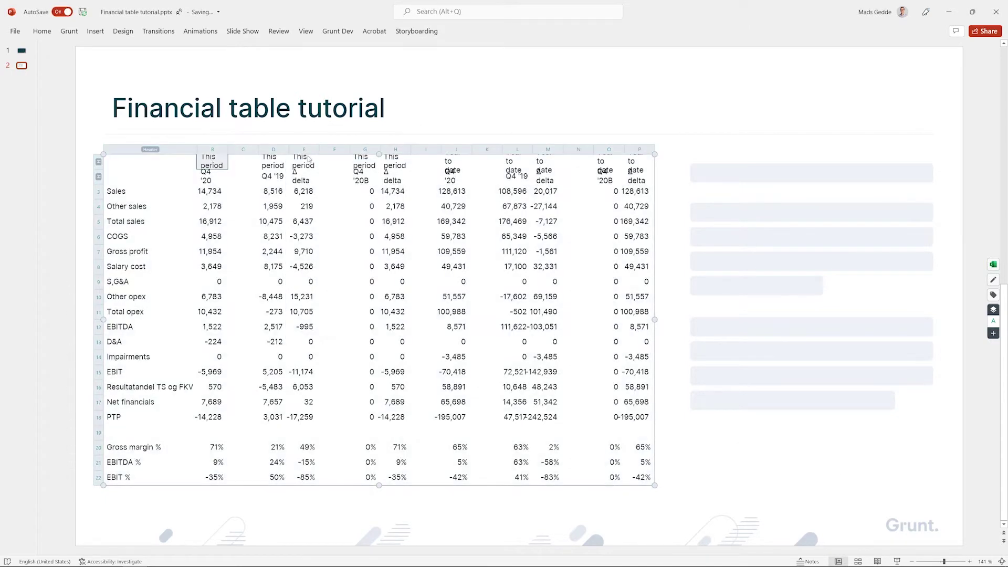
{"action": "left_click_drag", "start_coordinate": [210, 163], "coordinate": [393, 162]}
Step: Merge header cells B–H into a single 'This period' heading
{"action": "right_click", "coordinate": [393, 161]}
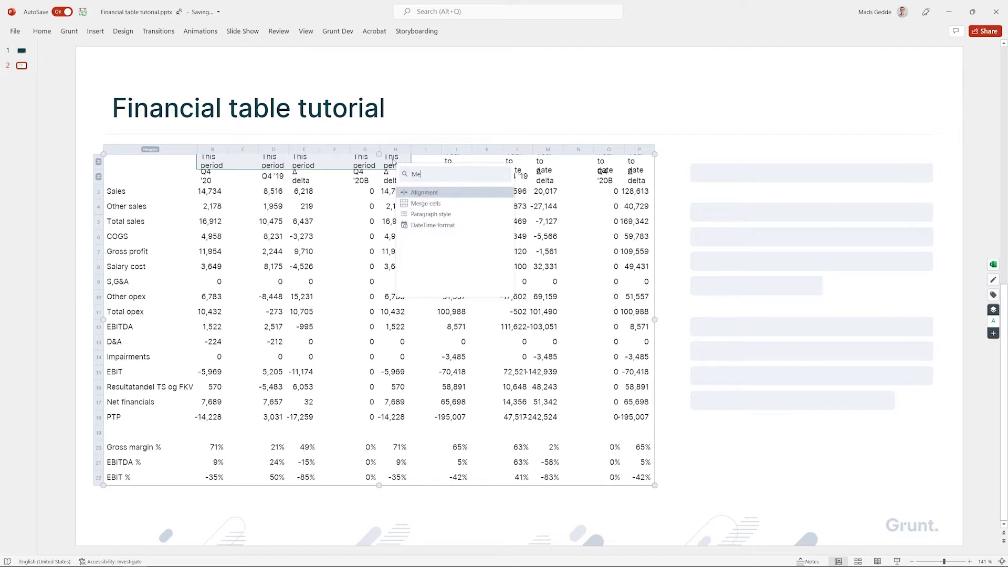
{"action": "type", "text": "Mer"}
{"action": "key", "text": "Return"}
{"action": "left_click_drag", "start_coordinate": [511, 126], "coordinate": [532, 219]}
{"action": "left_click", "coordinate": [529, 218]}
Step: Merge header cells J–P into a single 'Year to date' heading
{"action": "left_click_drag", "start_coordinate": [448, 163], "coordinate": [633, 165]}
{"action": "right_click", "coordinate": [633, 167]}
{"action": "type", "text": "Mer"}
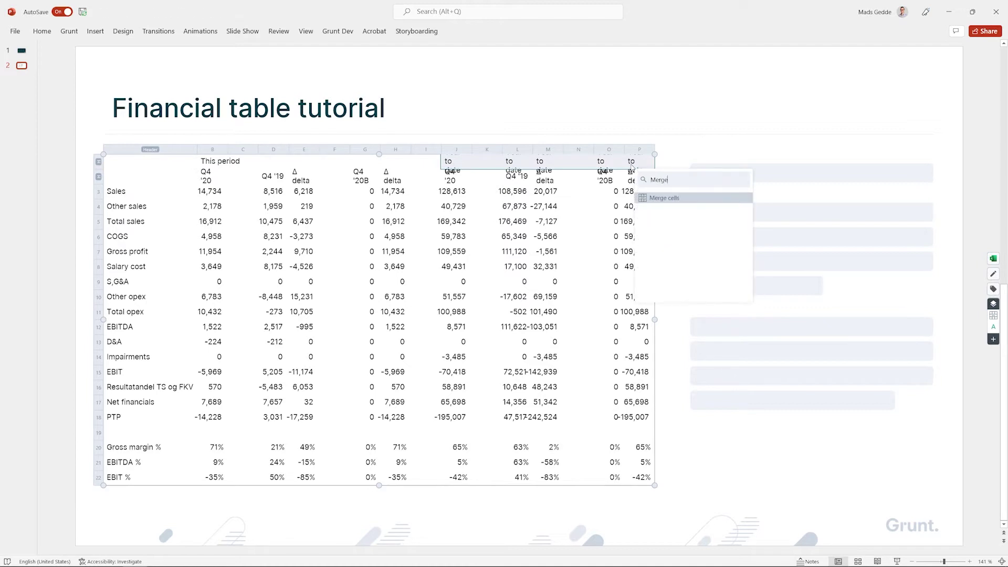
{"action": "key", "text": "Return"}
{"action": "left_click", "coordinate": [746, 134]}
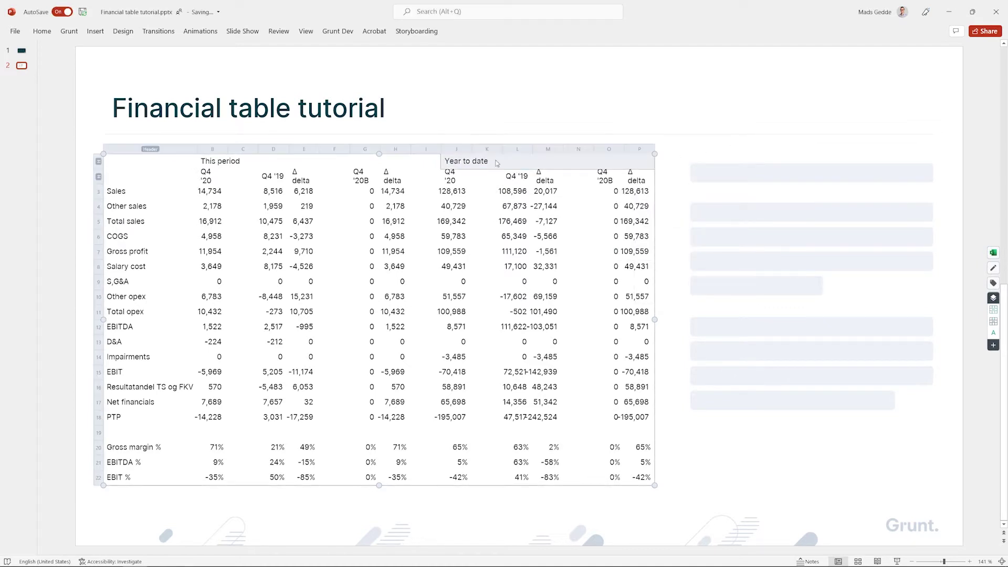
{"action": "left_click", "coordinate": [283, 166]}
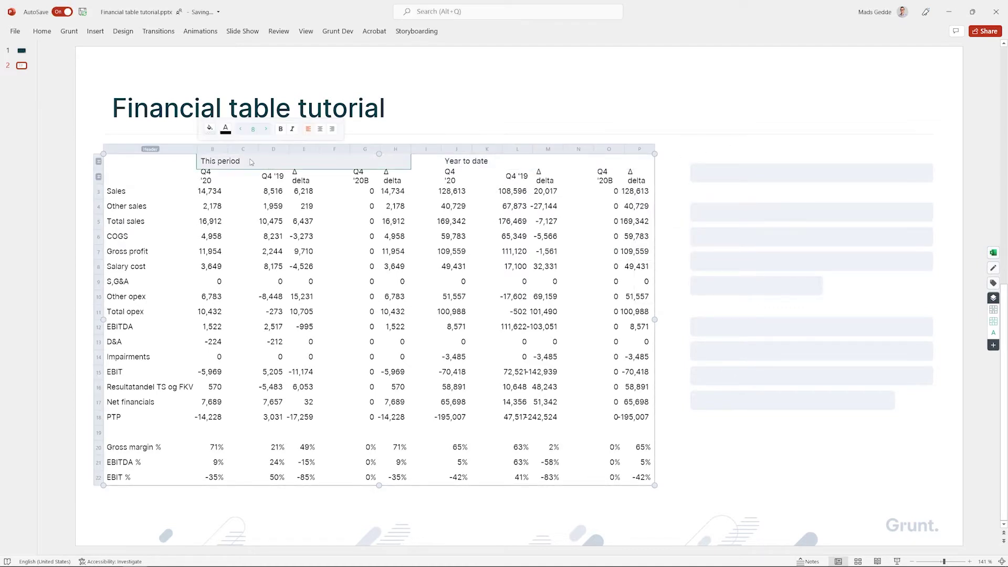
Step: Shade the 'This period' heading light cyan and the 'Year to date' heading dark teal
{"action": "left_click", "coordinate": [210, 129]}
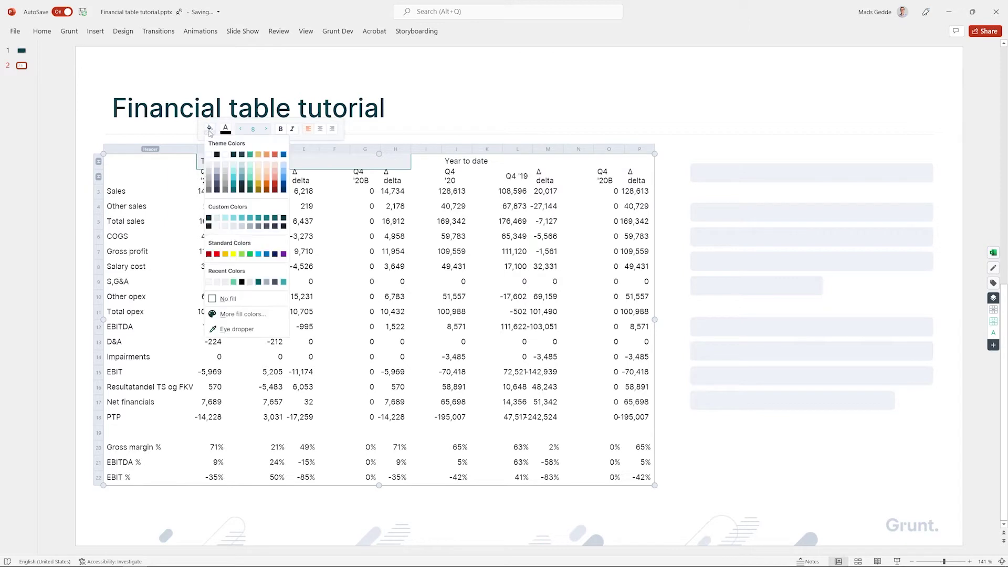
{"action": "left_click", "coordinate": [234, 172]}
{"action": "left_click", "coordinate": [465, 166]}
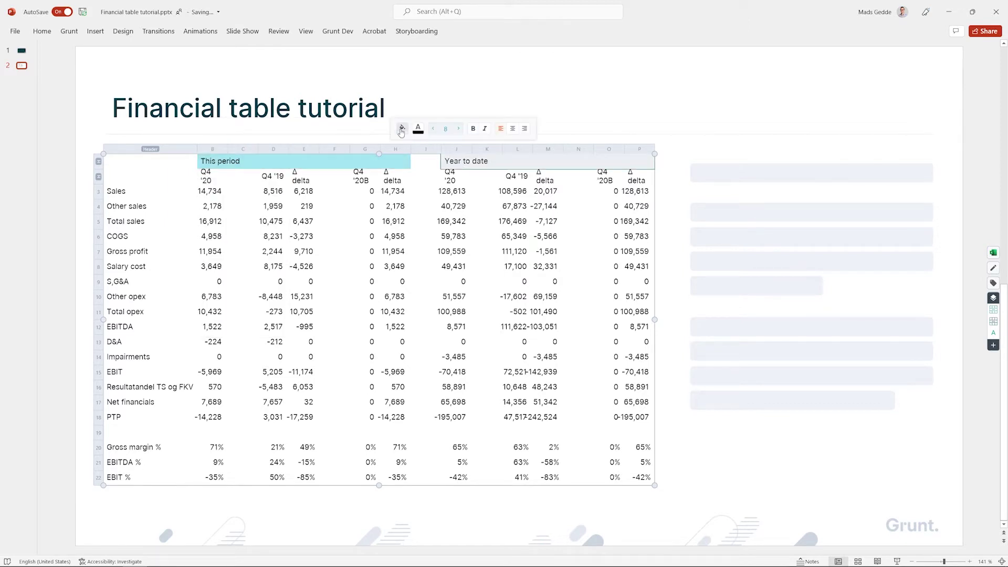
{"action": "left_click", "coordinate": [402, 127]}
{"action": "left_click", "coordinate": [426, 154]}
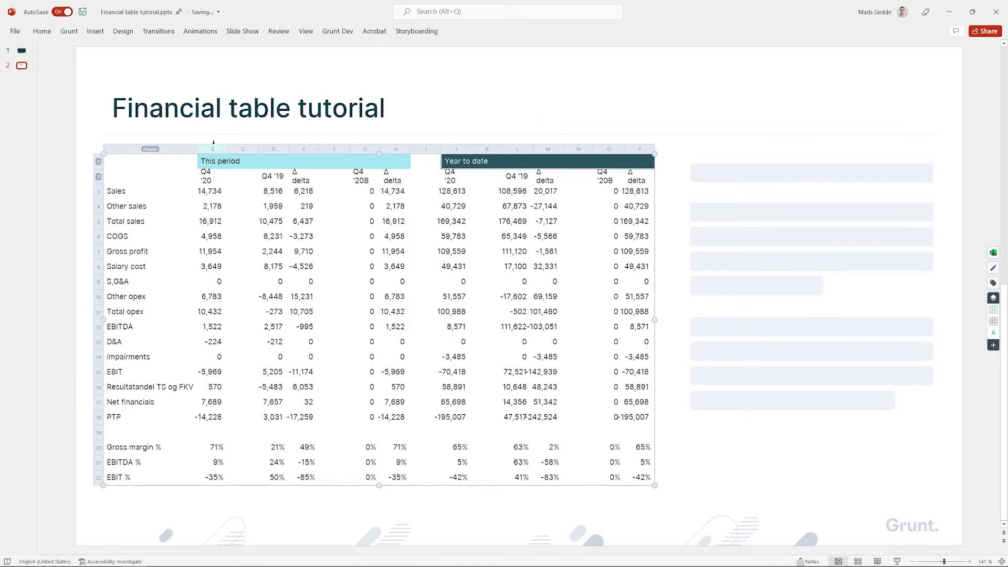
Step: Right-align the headings and figures in columns B–P
{"action": "left_click_drag", "start_coordinate": [213, 142], "coordinate": [655, 144]}
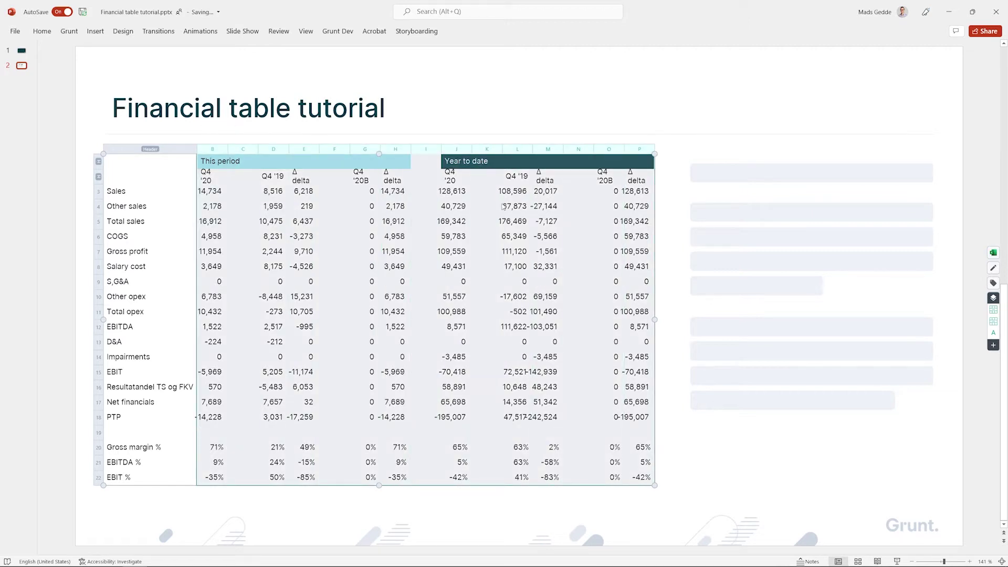
{"action": "right_click", "coordinate": [459, 225]}
{"action": "type", "text": "Align"}
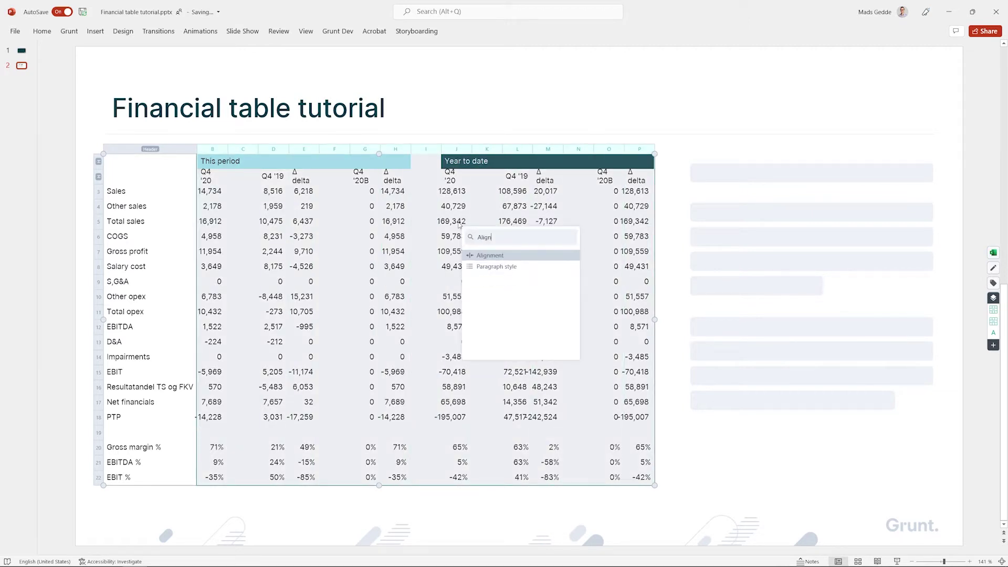
{"action": "key", "text": "Return"}
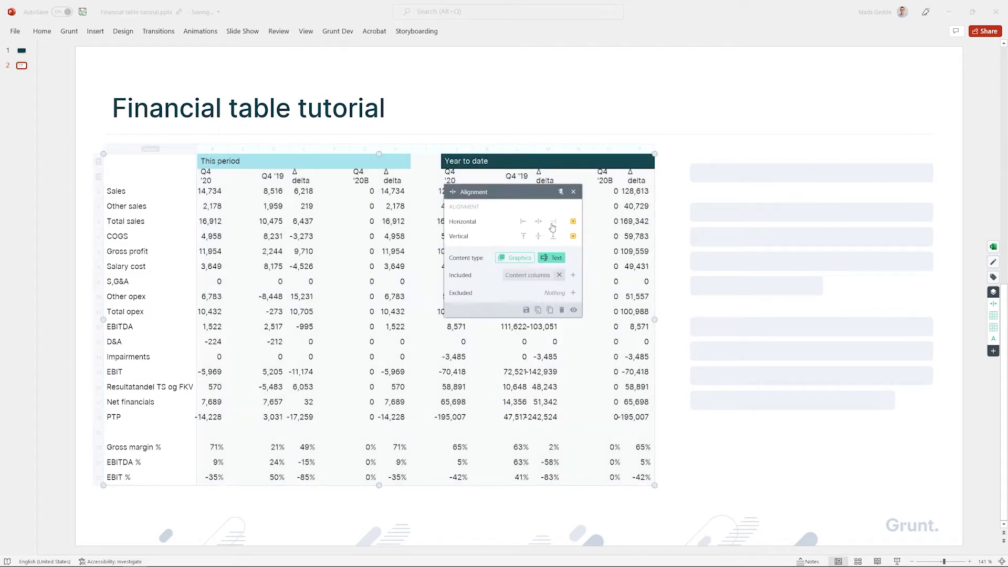
{"action": "left_click", "coordinate": [552, 227]}
{"action": "left_click", "coordinate": [573, 191]}
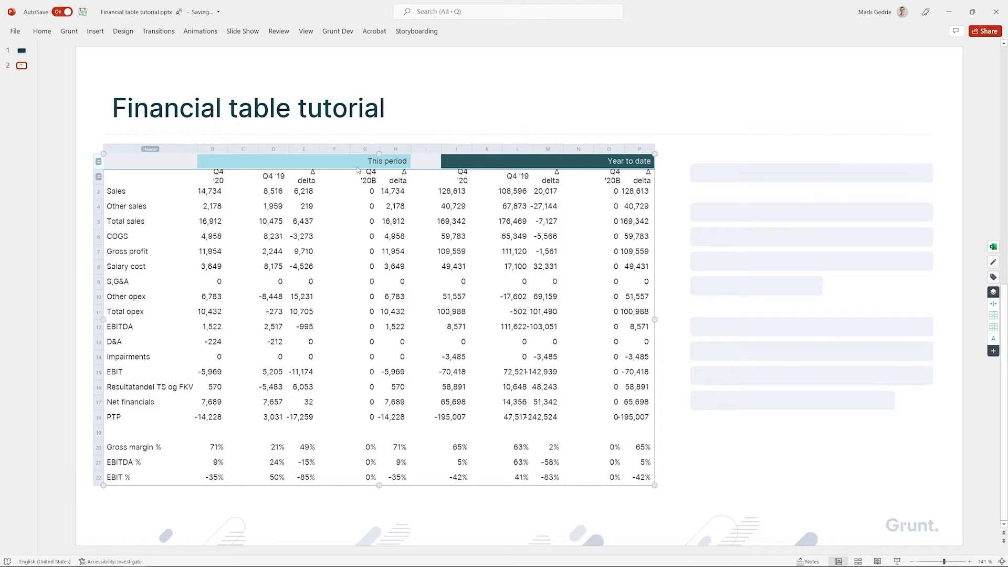
Step: Override row 1's horizontal alignment to centre the 'This period' and 'Year to date' headers
{"action": "right_click", "coordinate": [339, 166]}
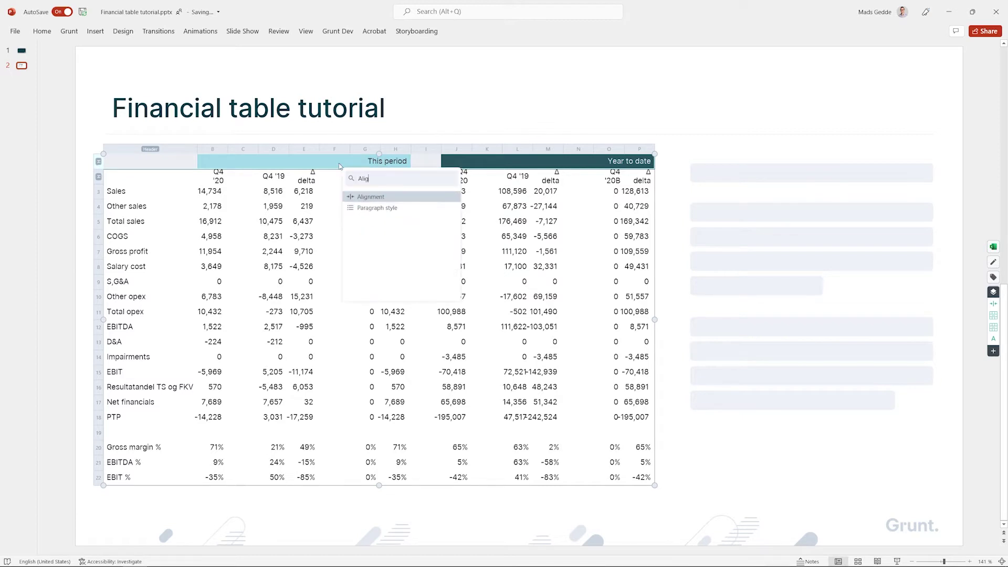
{"action": "left_click", "coordinate": [368, 198]}
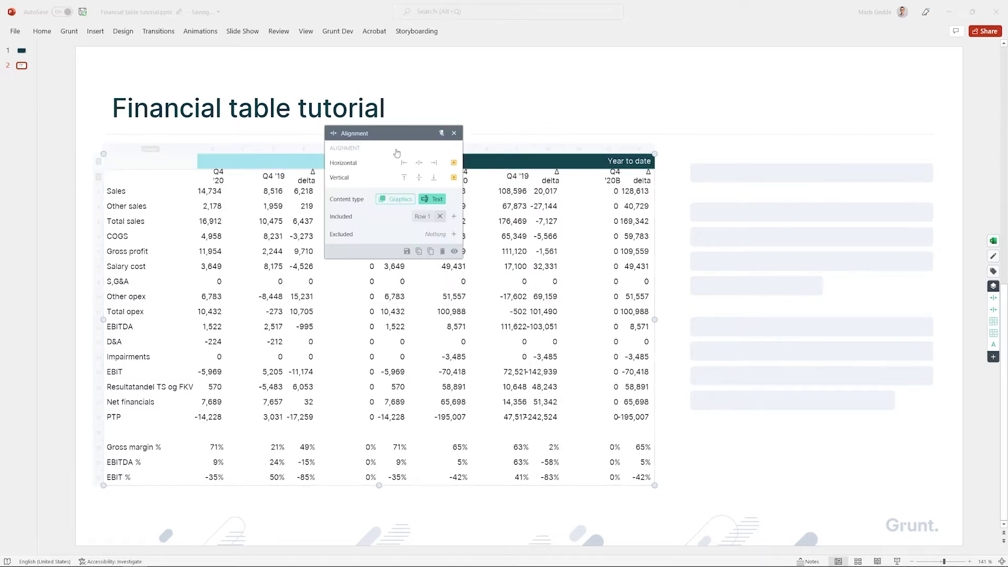
{"action": "left_click", "coordinate": [434, 162]}
{"action": "left_click", "coordinate": [451, 158]}
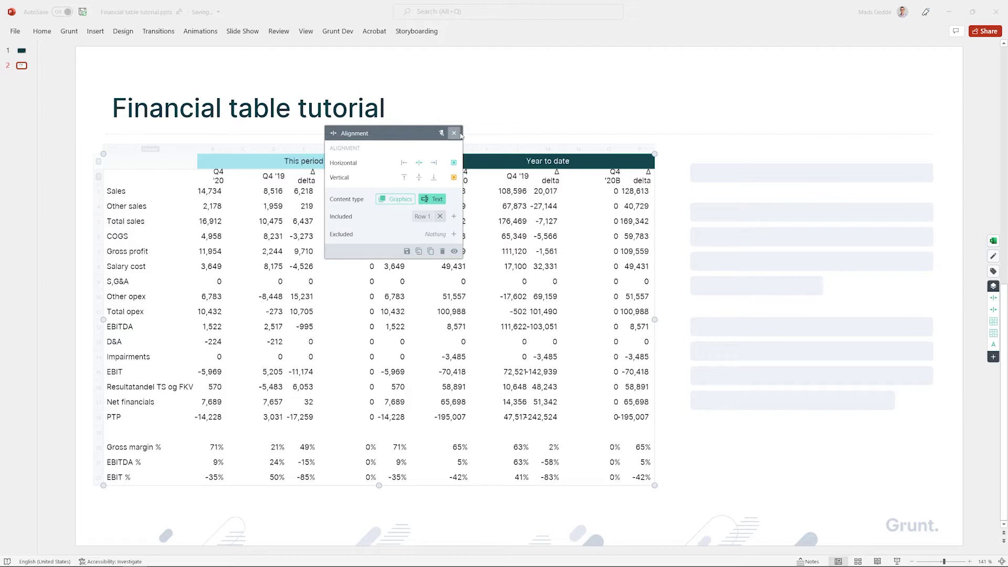
{"action": "left_click", "coordinate": [455, 133]}
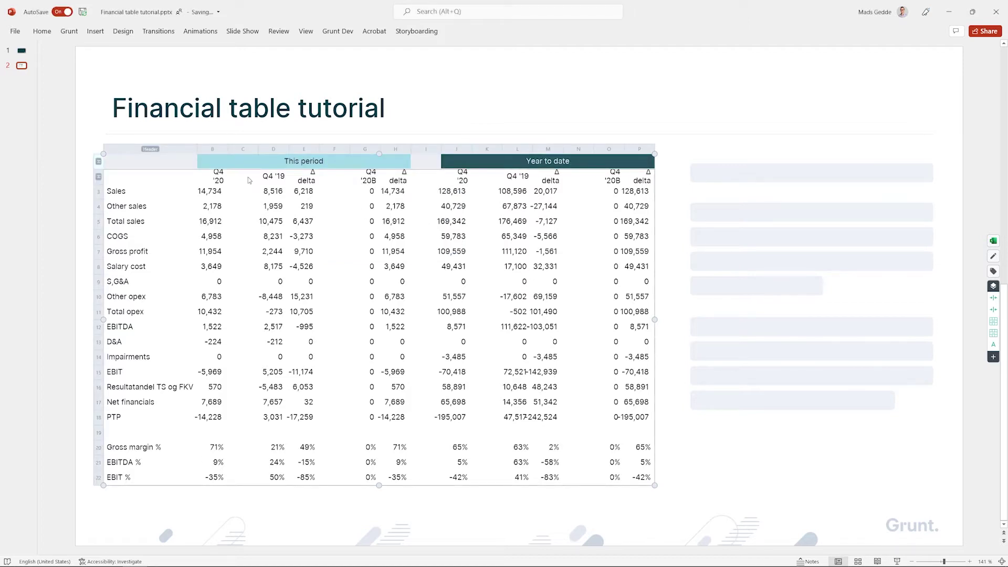
Step: Give spacer columns C, F, I, K and N a fixed width of 6
{"action": "left_click", "coordinate": [243, 149]}
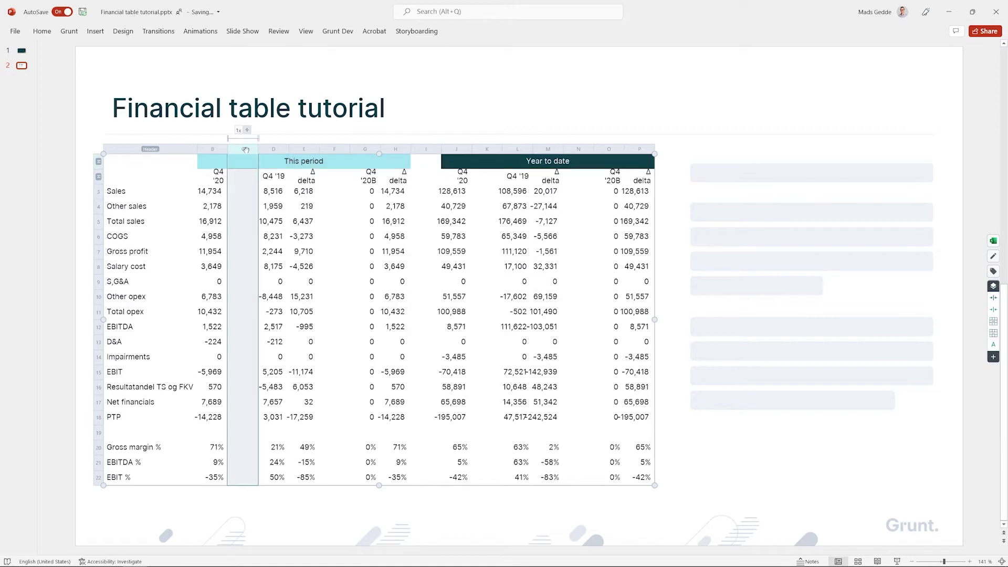
{"action": "left_click", "coordinate": [335, 149], "text": "ctrl"}
{"action": "left_click", "coordinate": [426, 149], "text": "ctrl"}
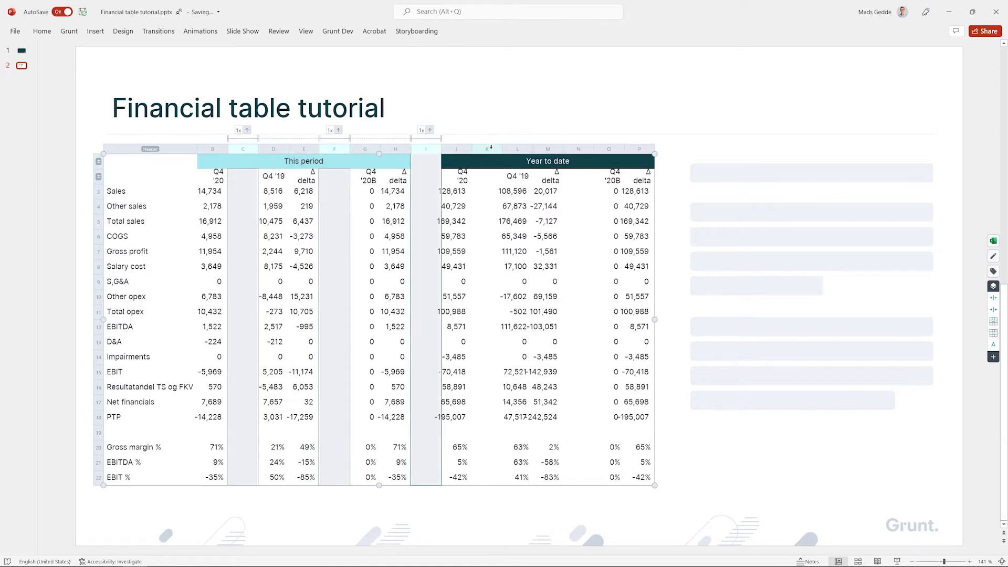
{"action": "left_click", "coordinate": [493, 150], "text": "ctrl"}
{"action": "left_click", "coordinate": [580, 149], "text": "ctrl"}
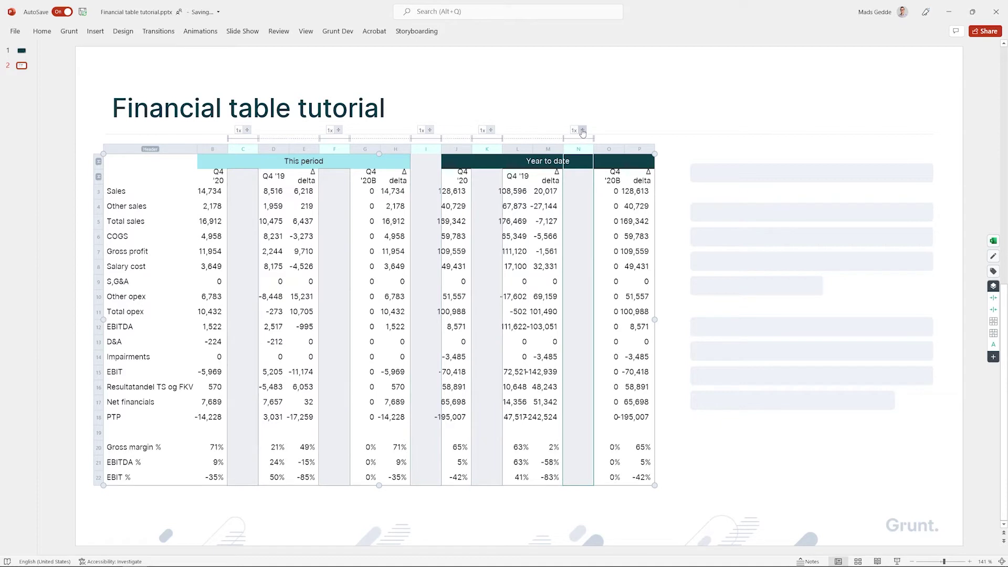
{"action": "left_click", "coordinate": [582, 130]}
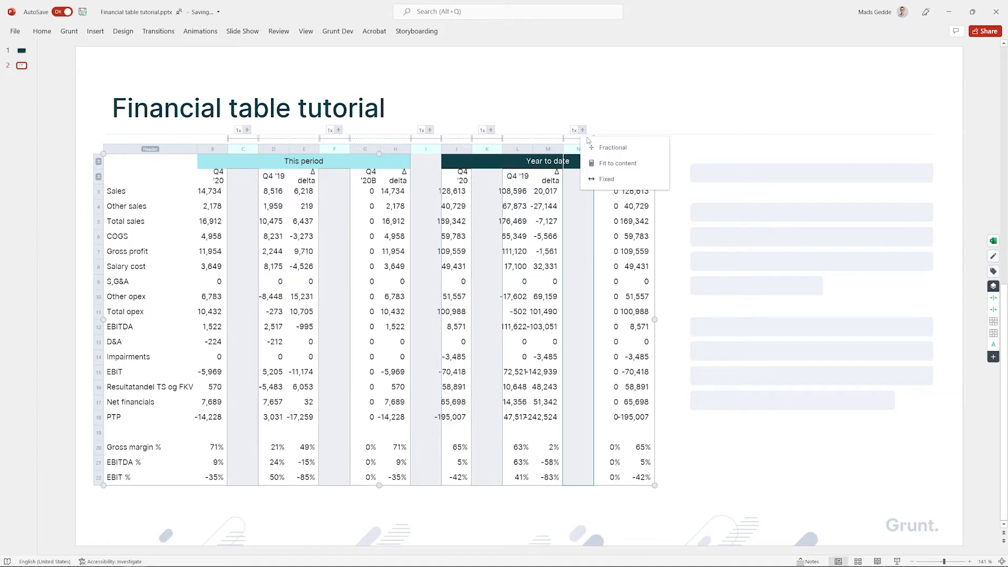
{"action": "left_click", "coordinate": [625, 178]}
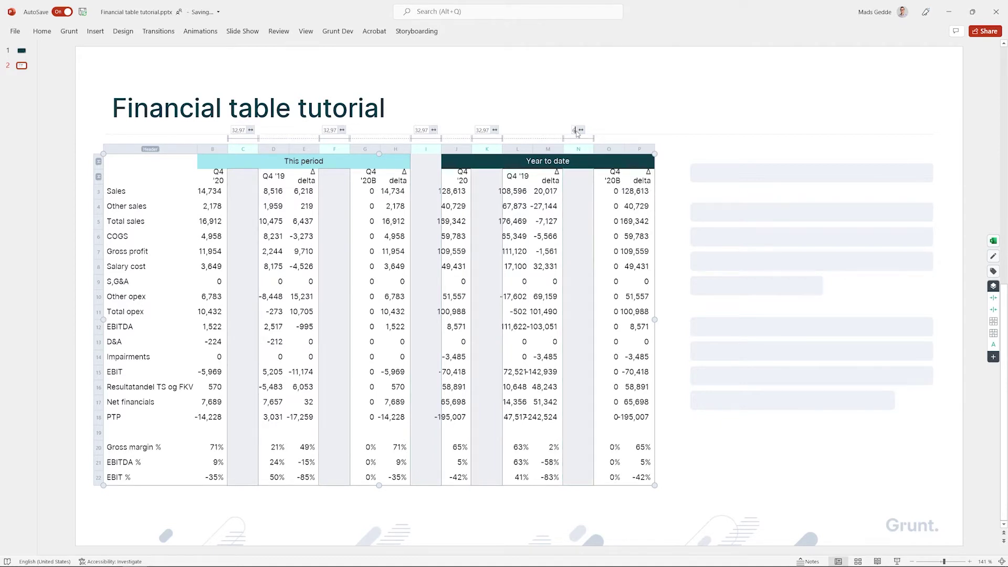
{"action": "left_click", "coordinate": [576, 134]}
{"action": "type", "text": "6"}
{"action": "key", "text": "Return"}
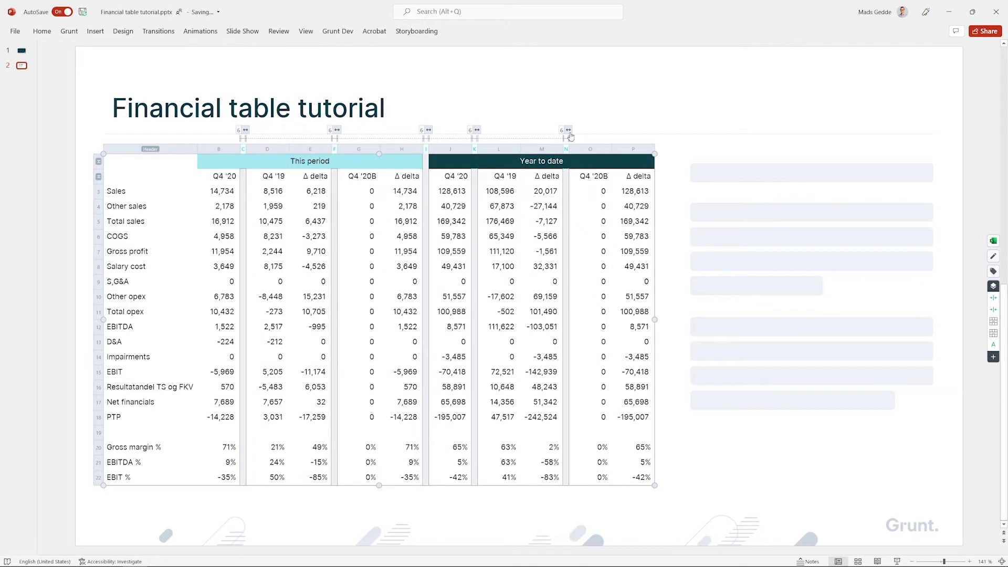
{"action": "left_click", "coordinate": [428, 149]}
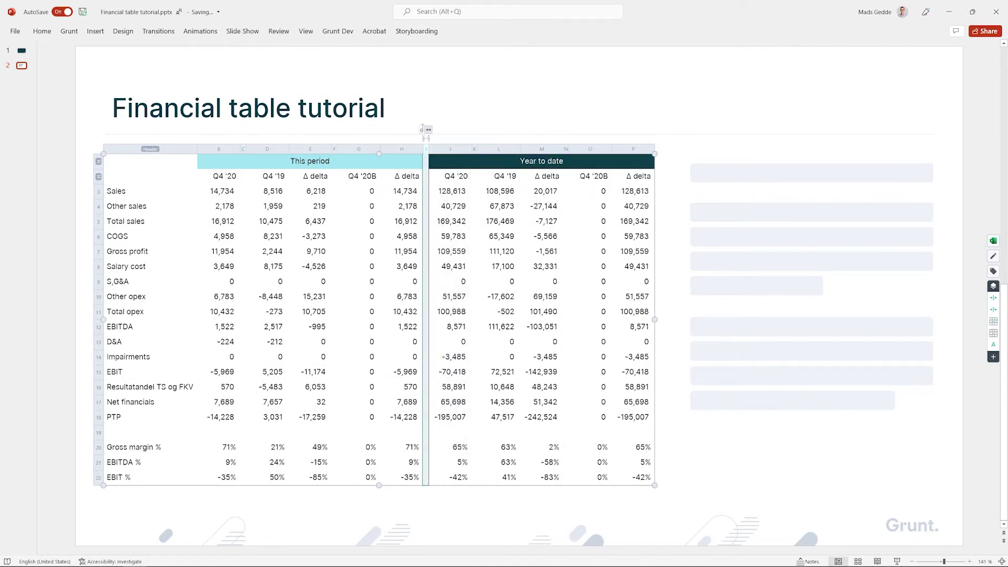
Step: Widen gap column I to 16 and make heading row 2 bold black via a Font rule
{"action": "type", "text": "16"}
{"action": "key", "text": "Return"}
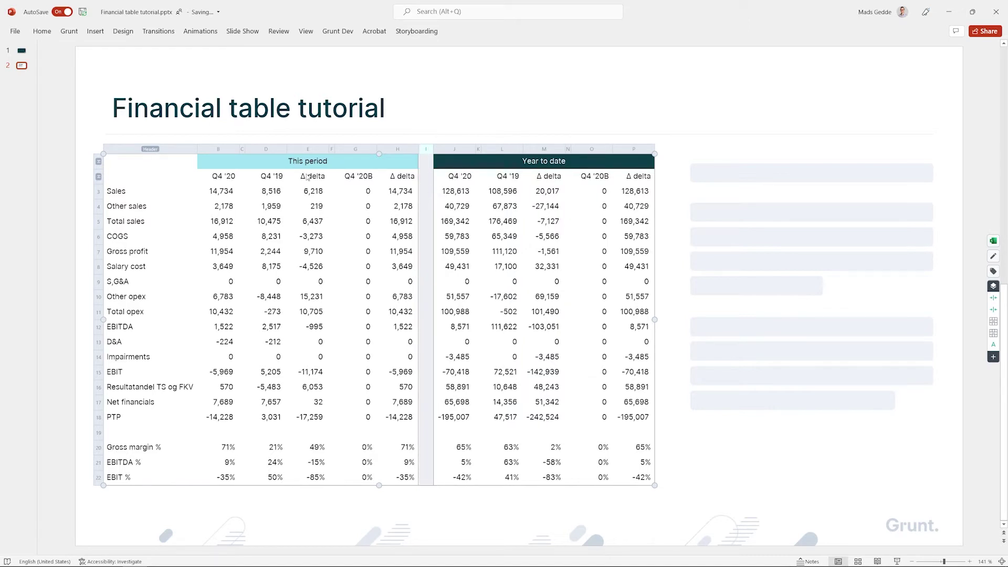
{"action": "left_click", "coordinate": [307, 177]}
{"action": "key", "text": "shift+space"}
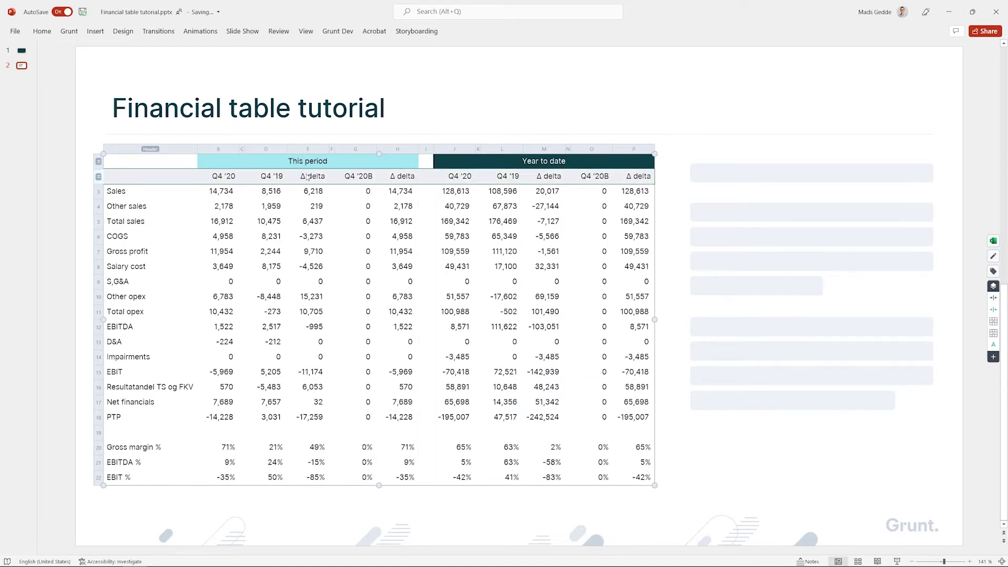
{"action": "right_click", "coordinate": [307, 177]}
{"action": "type", "text": "Font"}
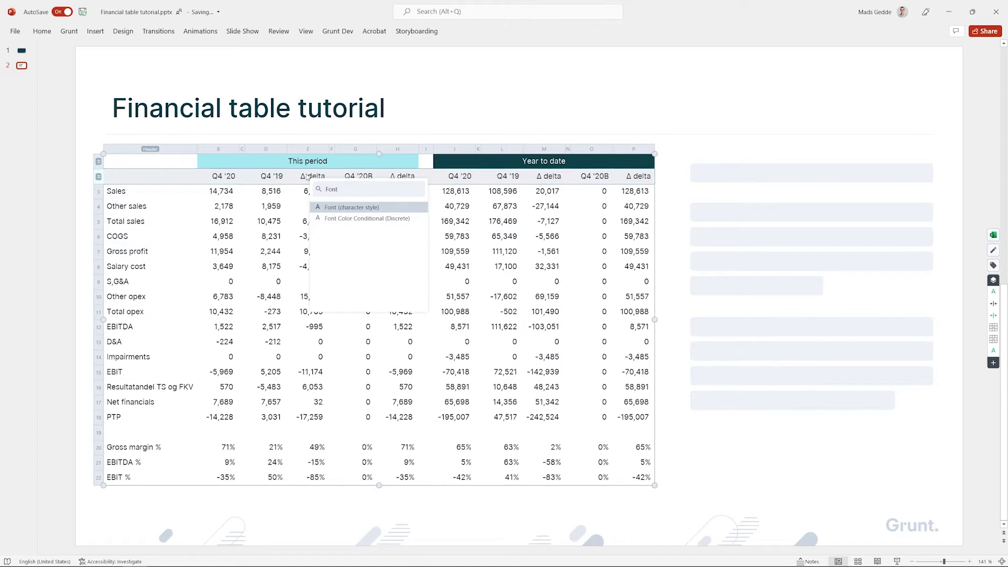
{"action": "key", "text": "Return"}
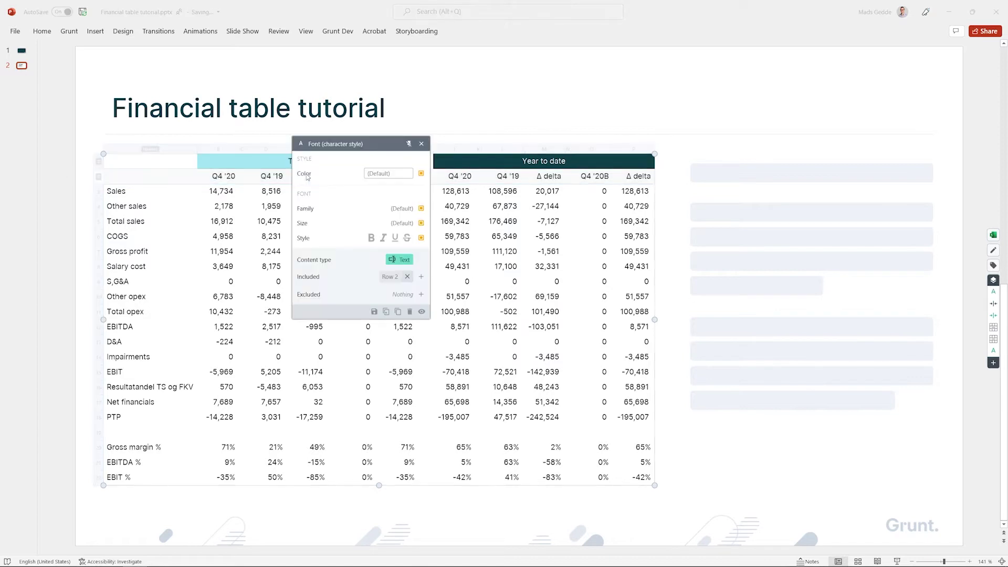
{"action": "left_click", "coordinate": [371, 238]}
{"action": "left_click", "coordinate": [421, 174]}
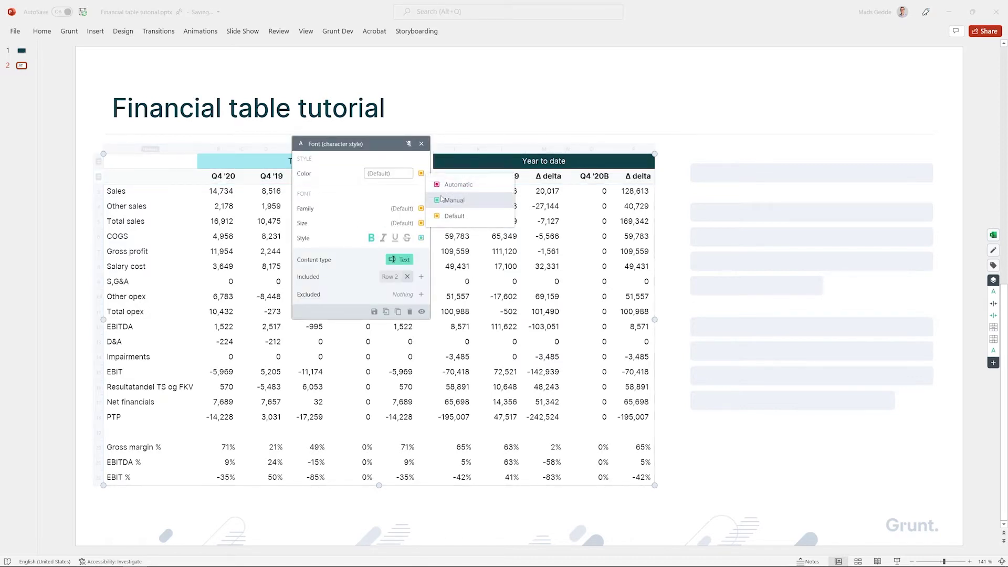
{"action": "left_click", "coordinate": [384, 178]}
{"action": "left_click", "coordinate": [397, 201]}
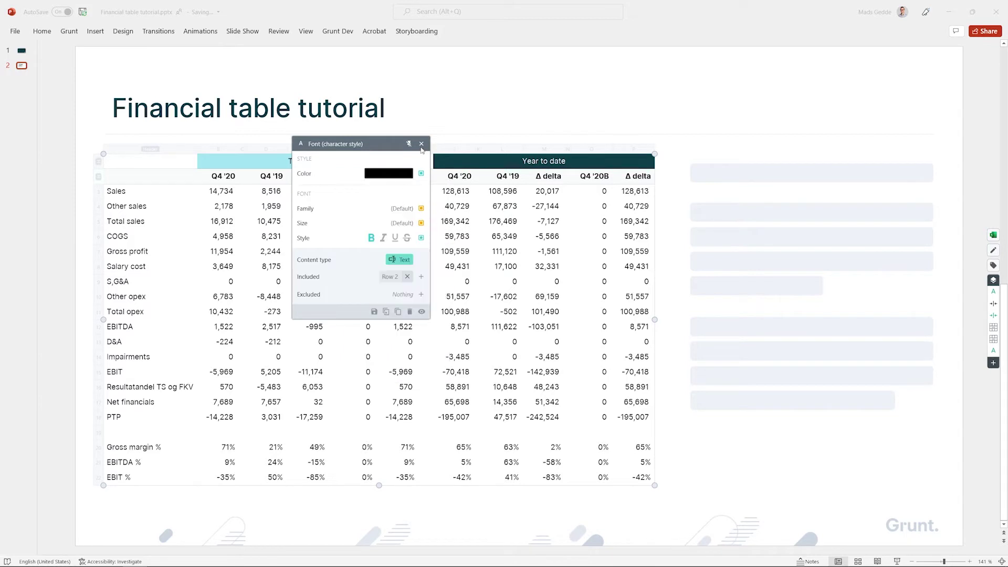
{"action": "left_click", "coordinate": [421, 144]}
{"action": "left_click", "coordinate": [370, 252]}
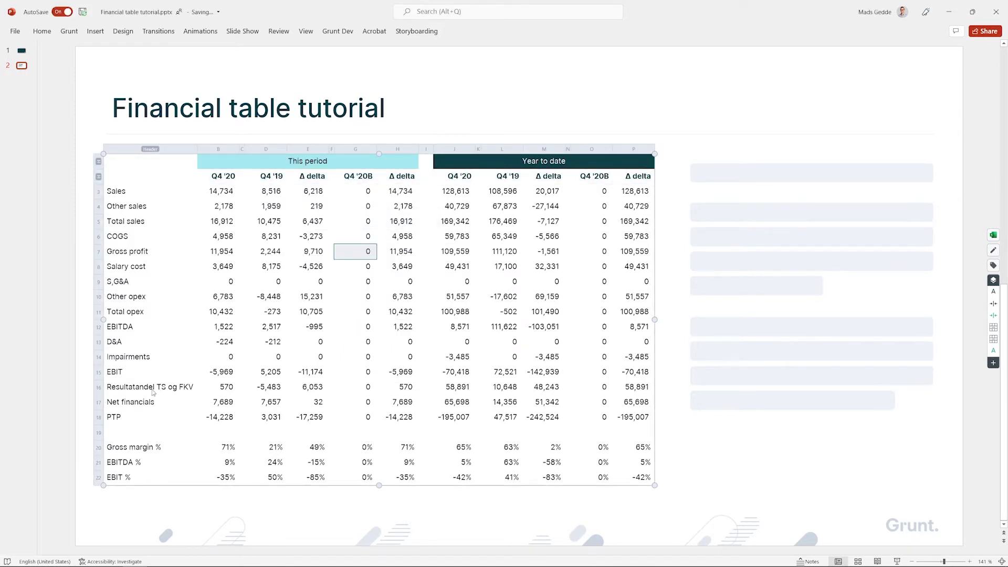
{"action": "left_click", "coordinate": [112, 418]}
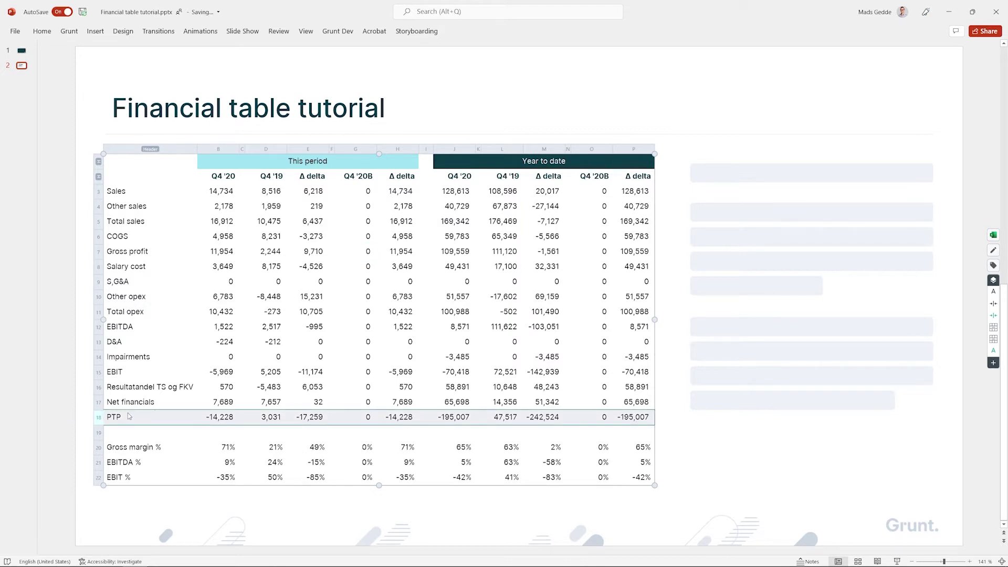
{"action": "left_click", "coordinate": [277, 388]}
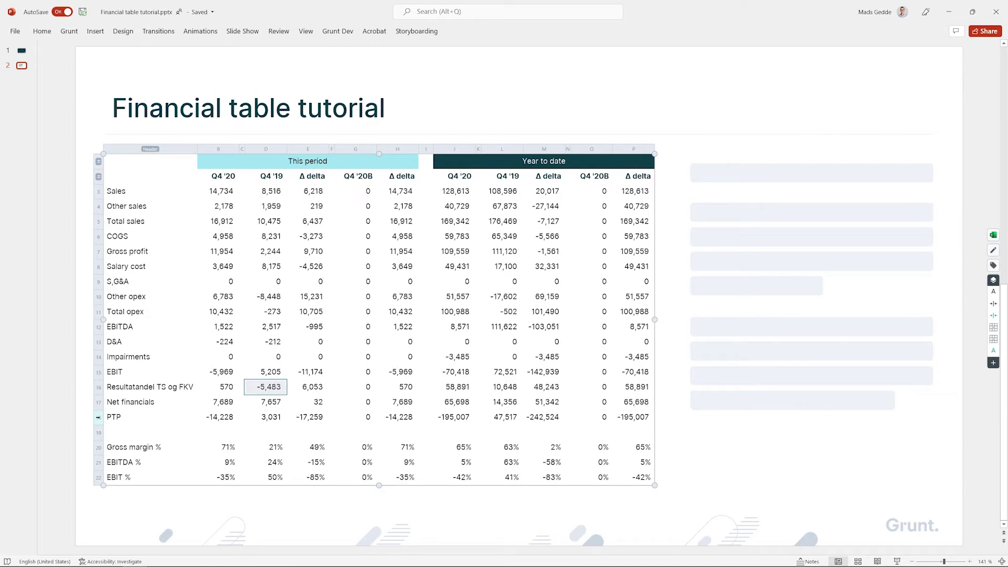
{"action": "left_click", "coordinate": [99, 417]}
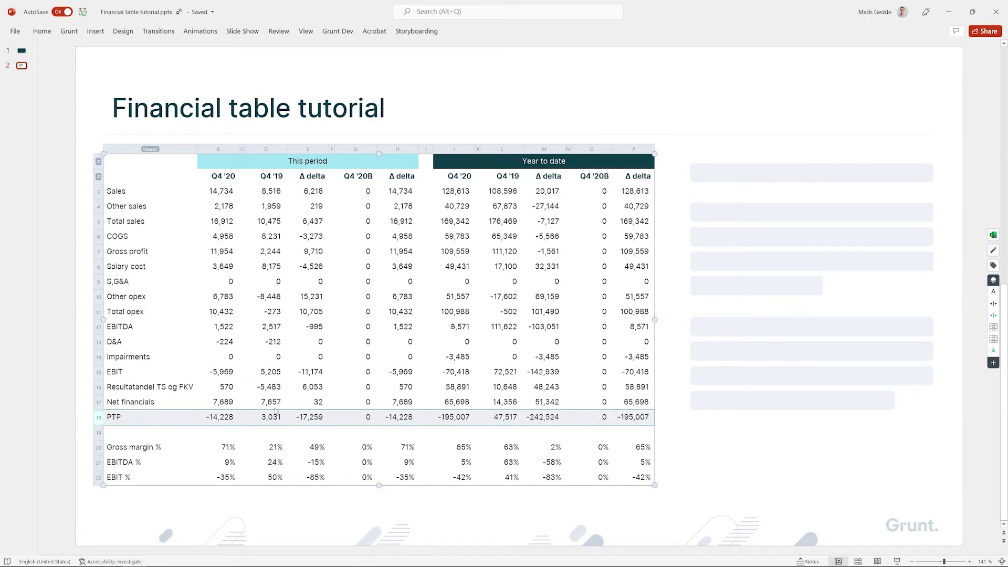
Step: Add a 'Total row' tag to the PTP row in Grunt's tag manager
{"action": "key", "text": "ctrl+t"}
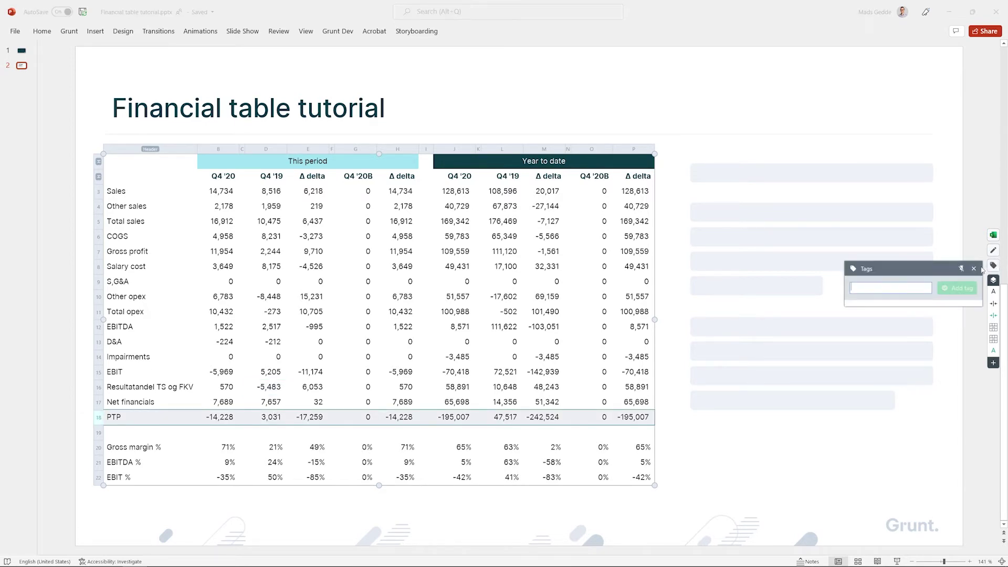
{"action": "left_click_drag", "start_coordinate": [911, 271], "coordinate": [272, 353]}
{"action": "type", "text": "T"}
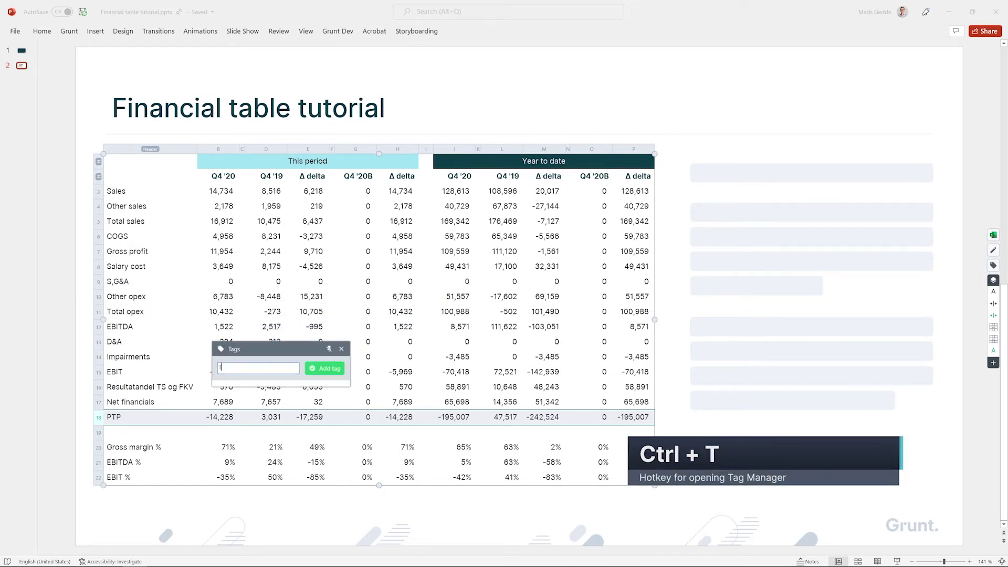
{"action": "type", "text": "otal row"}
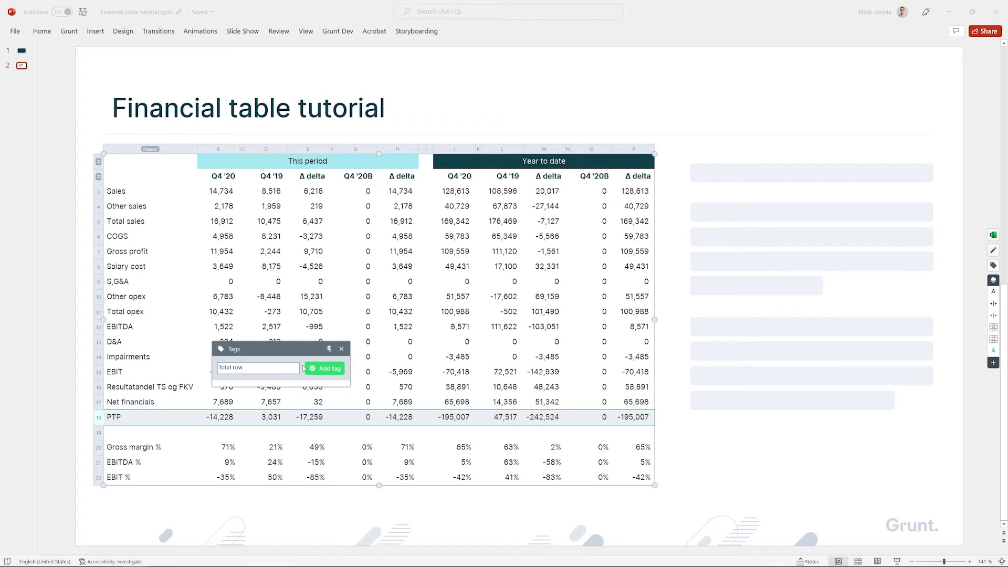
{"action": "left_click", "coordinate": [319, 368]}
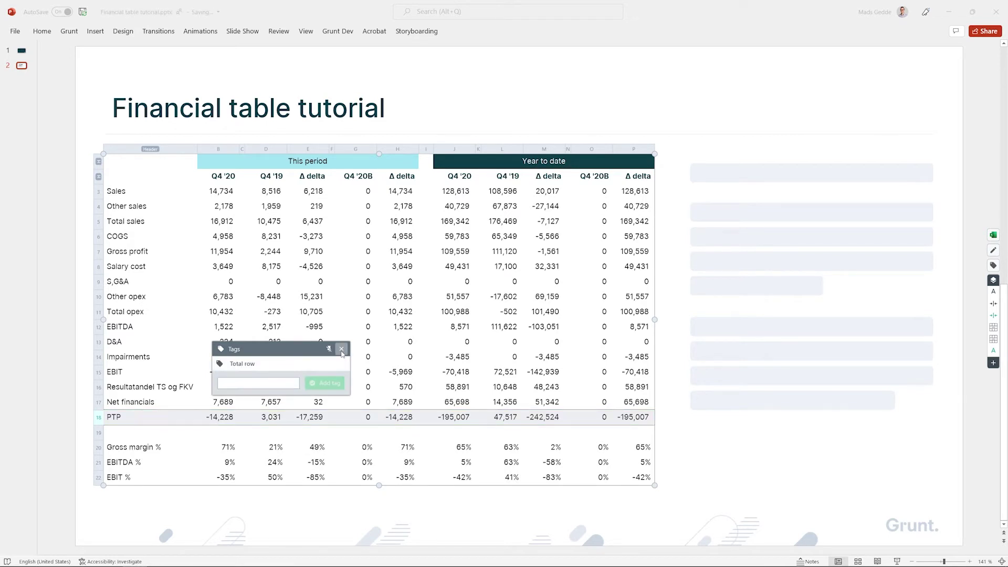
{"action": "left_click", "coordinate": [342, 348]}
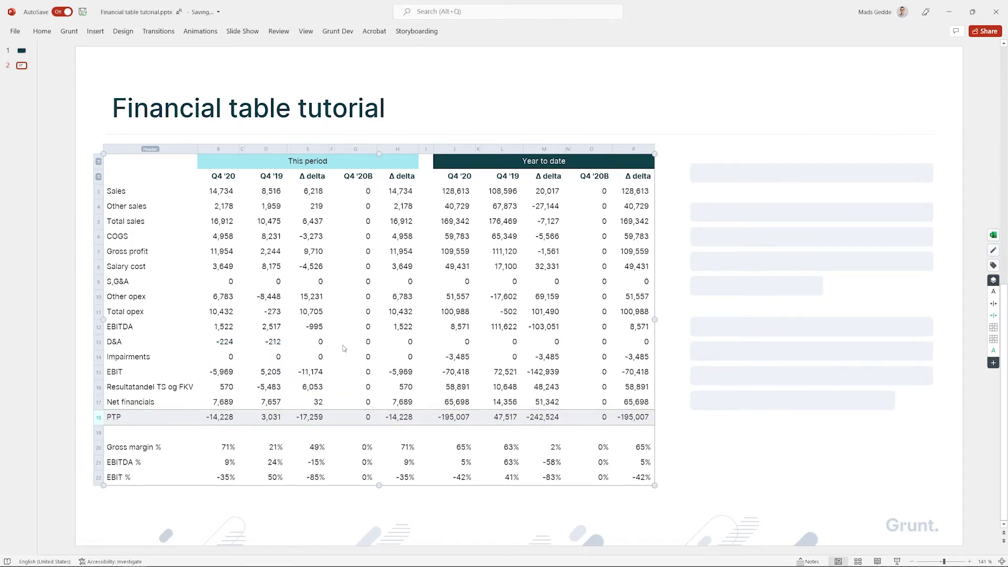
Step: Create a Grunt Border rule for Total rows with only a bottom edge in Text 2 dark teal
{"action": "key", "text": "ctrl+space"}
{"action": "type", "text": "Bor"}
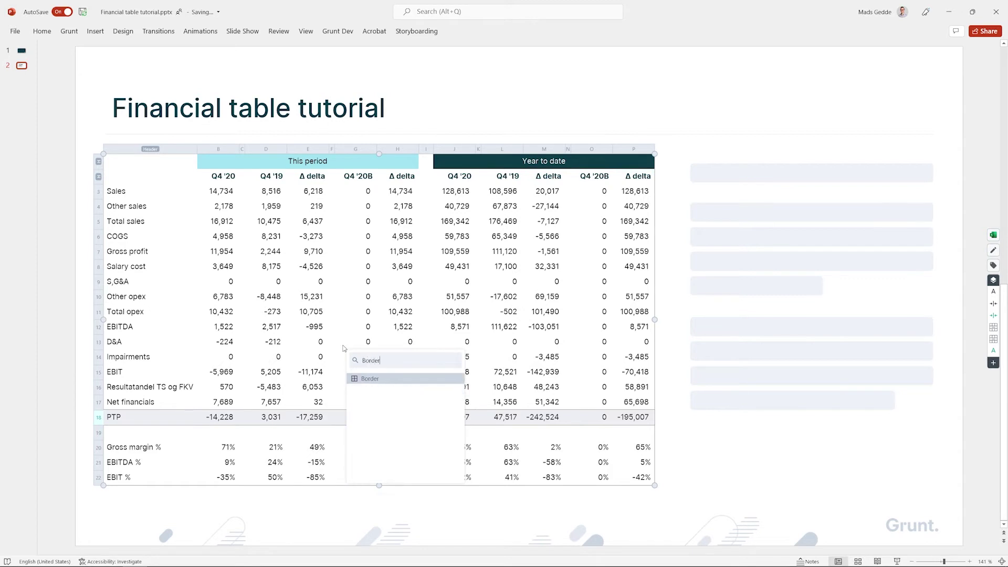
{"action": "key", "text": "Return"}
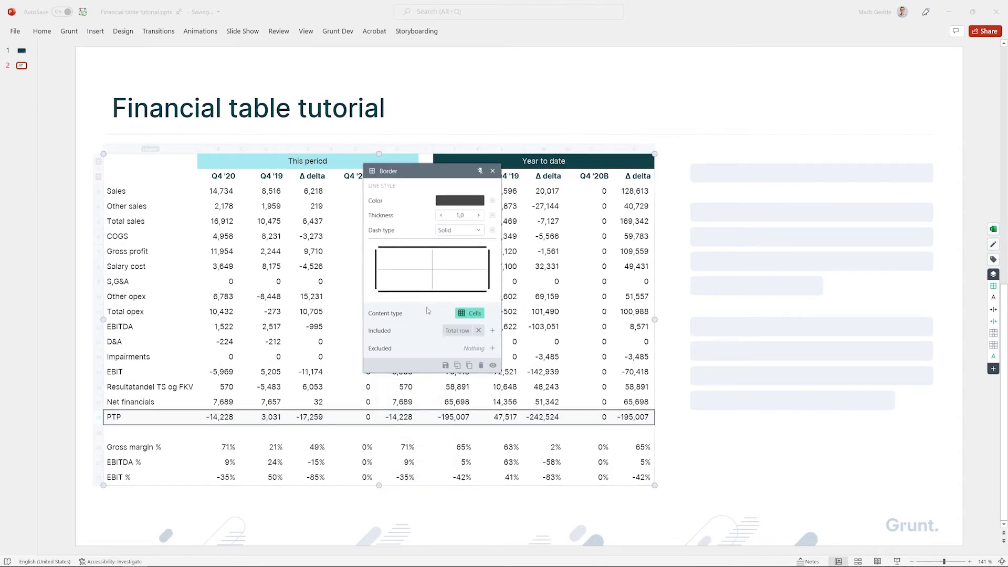
{"action": "left_click", "coordinate": [421, 291]}
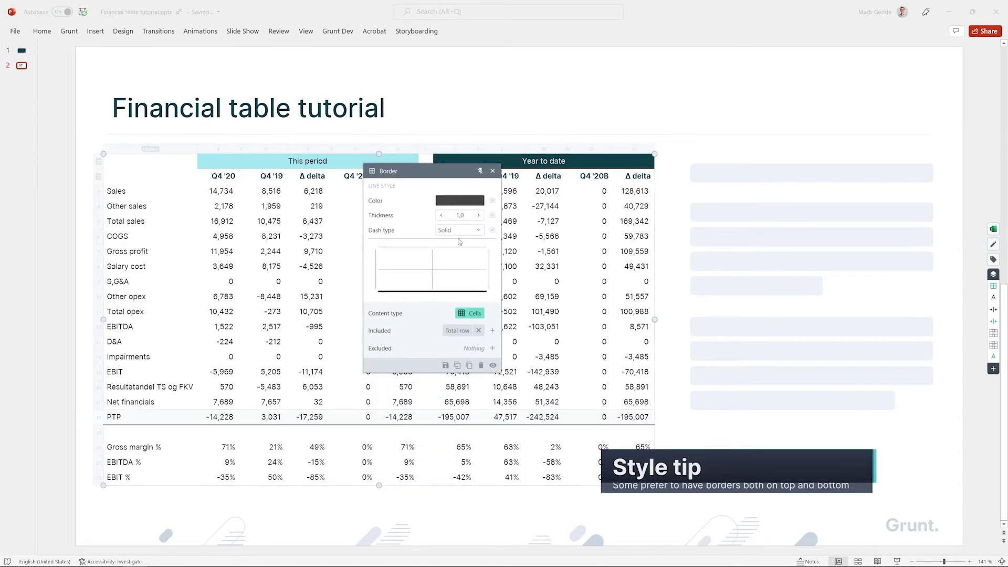
{"action": "left_click", "coordinate": [472, 206]}
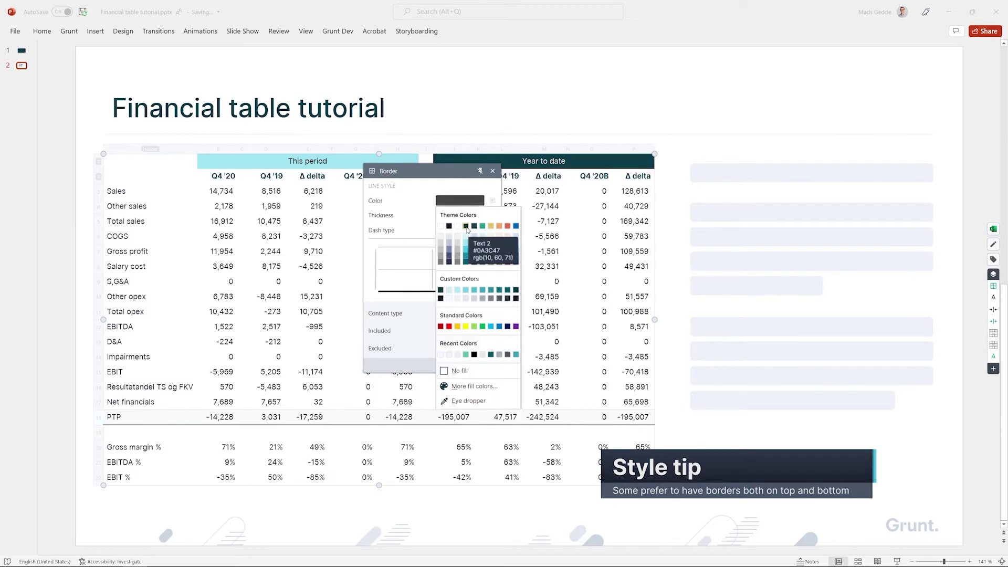
{"action": "left_click", "coordinate": [466, 227]}
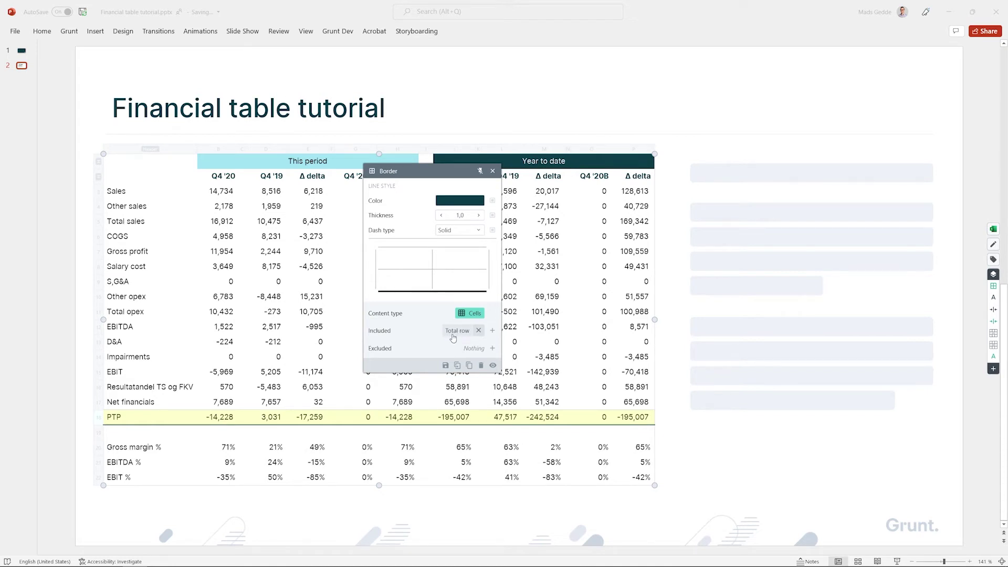
{"action": "left_click", "coordinate": [493, 330]}
Step: Include Row 2 in the border rule and exclude Empty columns from it
{"action": "type", "text": "Row"}
{"action": "left_click", "coordinate": [517, 385]}
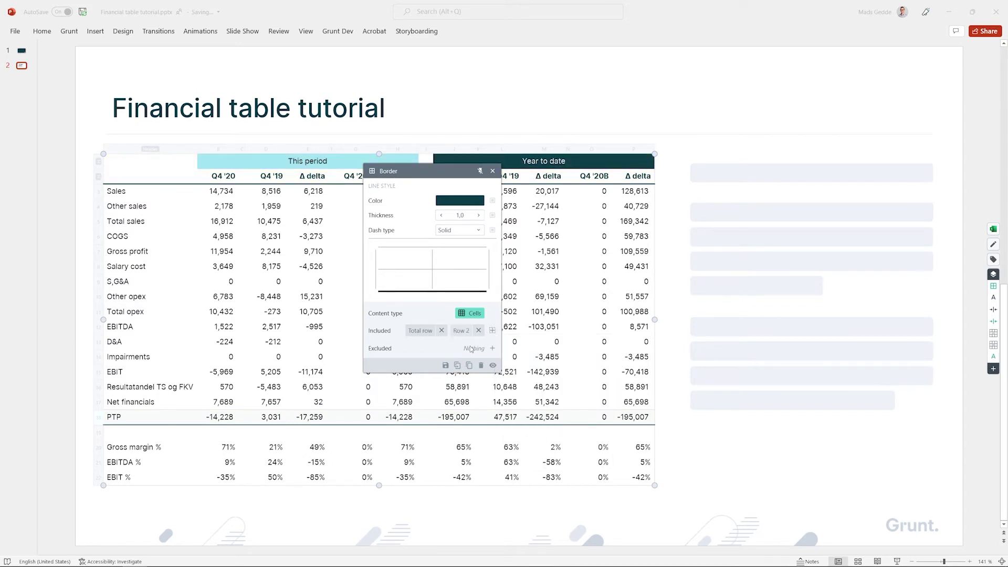
{"action": "left_click", "coordinate": [491, 349]}
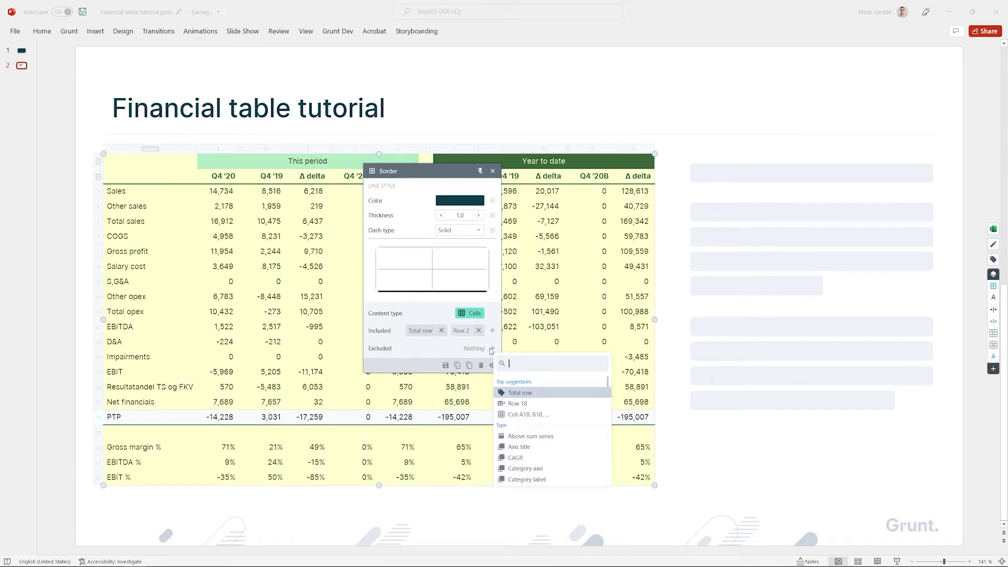
{"action": "type", "text": "Empty"}
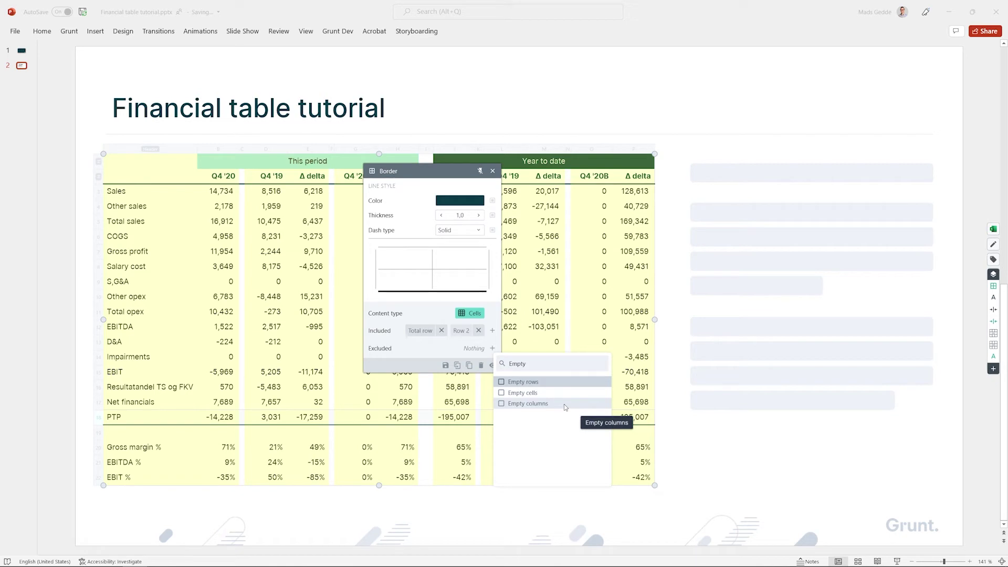
{"action": "left_click", "coordinate": [539, 404]}
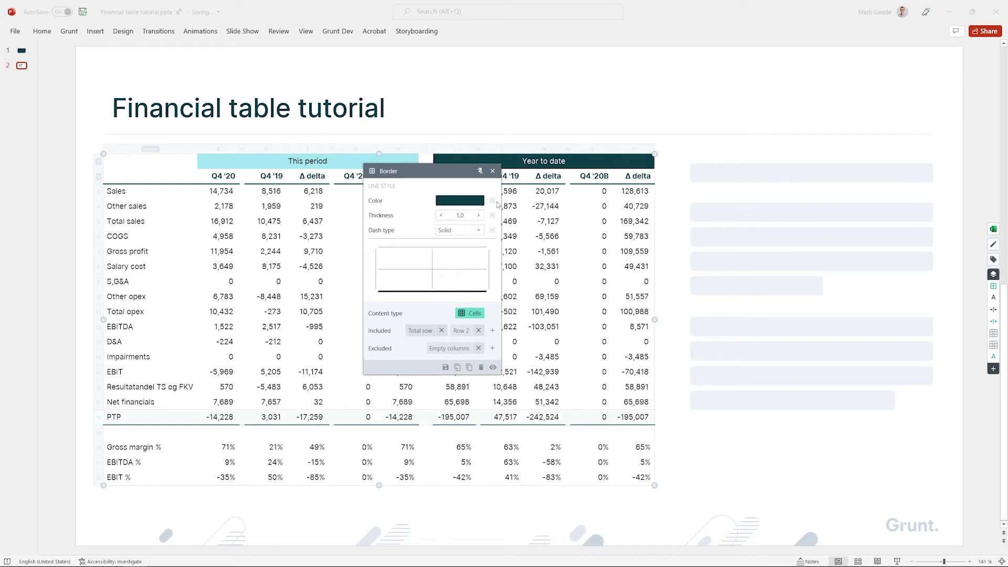
{"action": "left_click", "coordinate": [492, 171]}
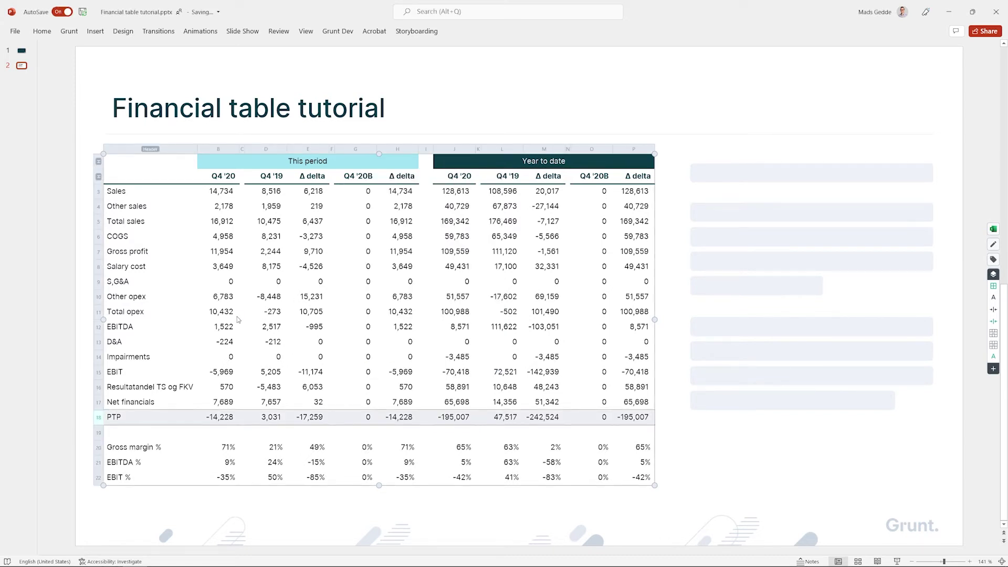
Step: Select the Total sales row and give it a new 'Subtotal row' tag
{"action": "left_click", "coordinate": [99, 221]}
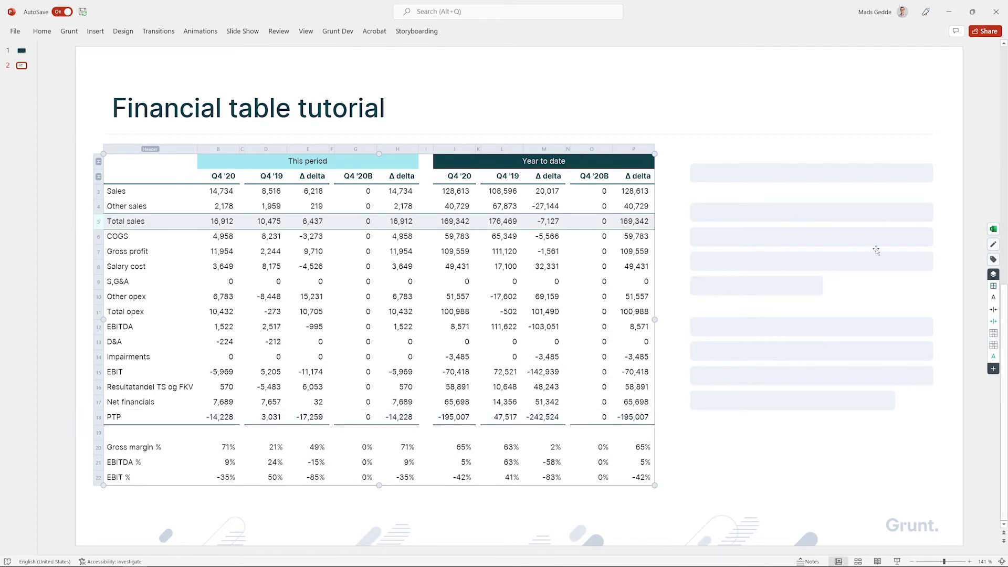
{"action": "left_click", "coordinate": [993, 259]}
{"action": "left_click_drag", "start_coordinate": [903, 263], "coordinate": [303, 256]}
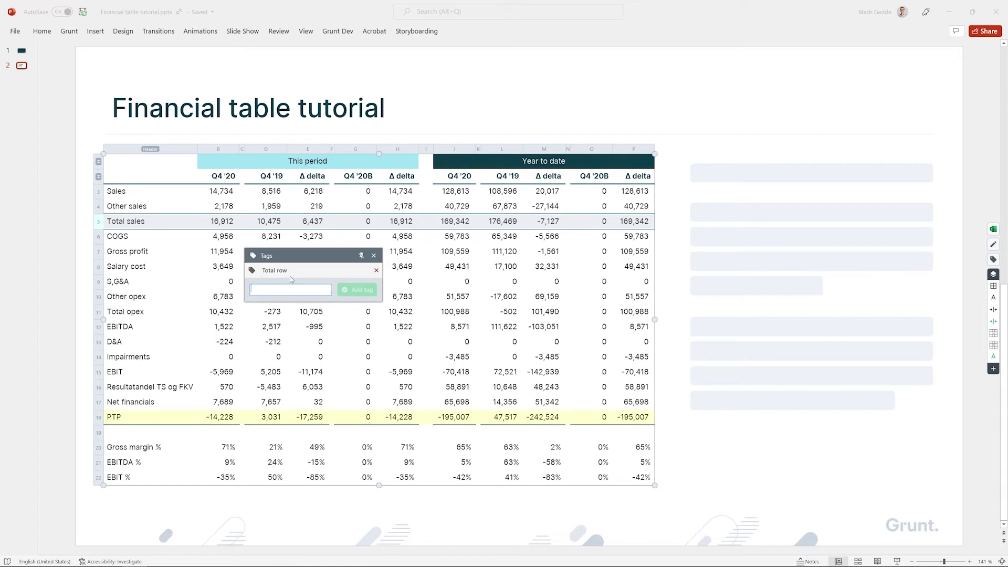
{"action": "type", "text": "Subtotal"}
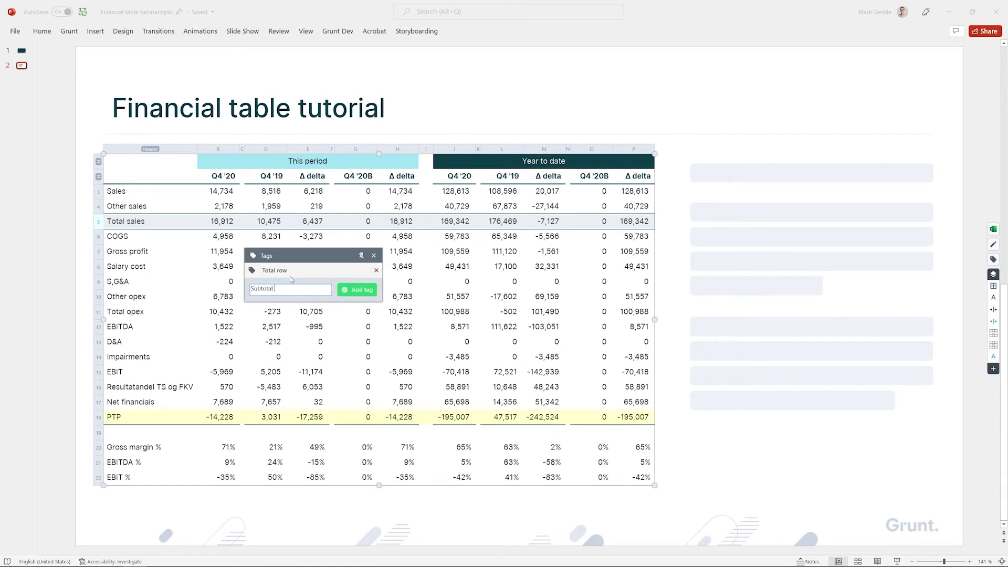
{"action": "type", "text": " row"}
{"action": "key", "text": "Return"}
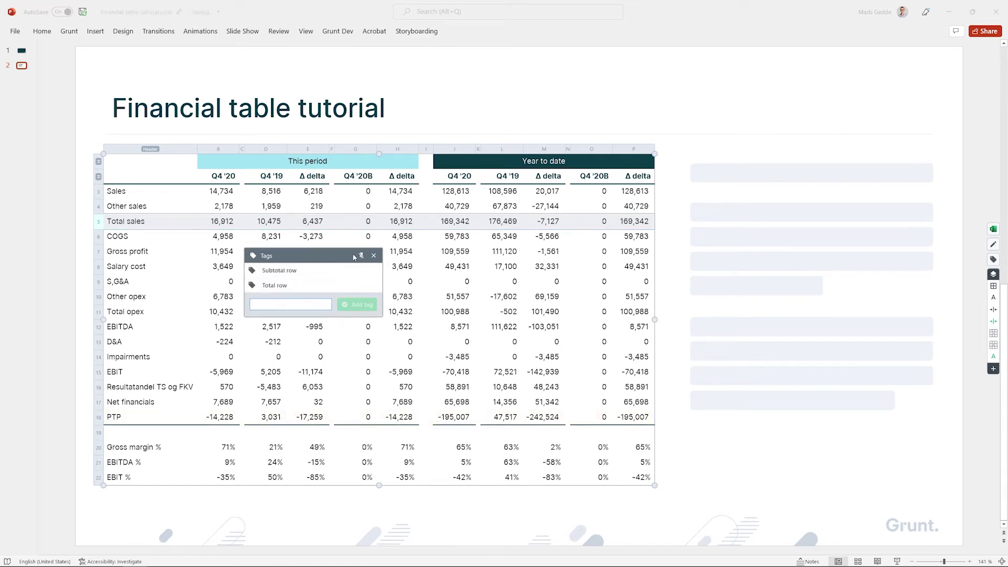
Step: Add a Border rule giving Subtotal rows a thin Text 2 dark teal bottom edge
{"action": "left_click", "coordinate": [374, 255]}
{"action": "key", "text": "ctrl+space"}
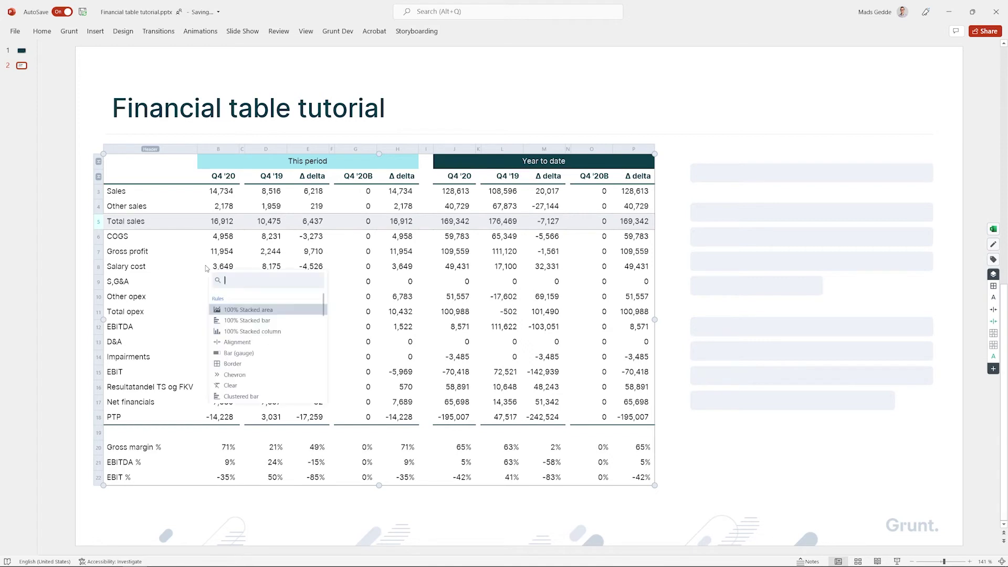
{"action": "type", "text": "Border"}
{"action": "key", "text": "Return"}
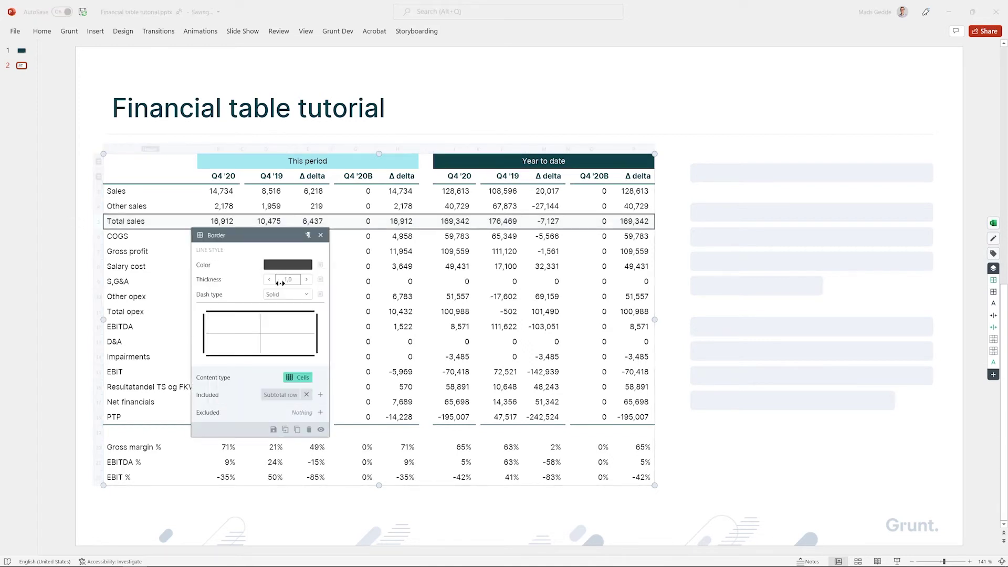
{"action": "left_click", "coordinate": [285, 265]}
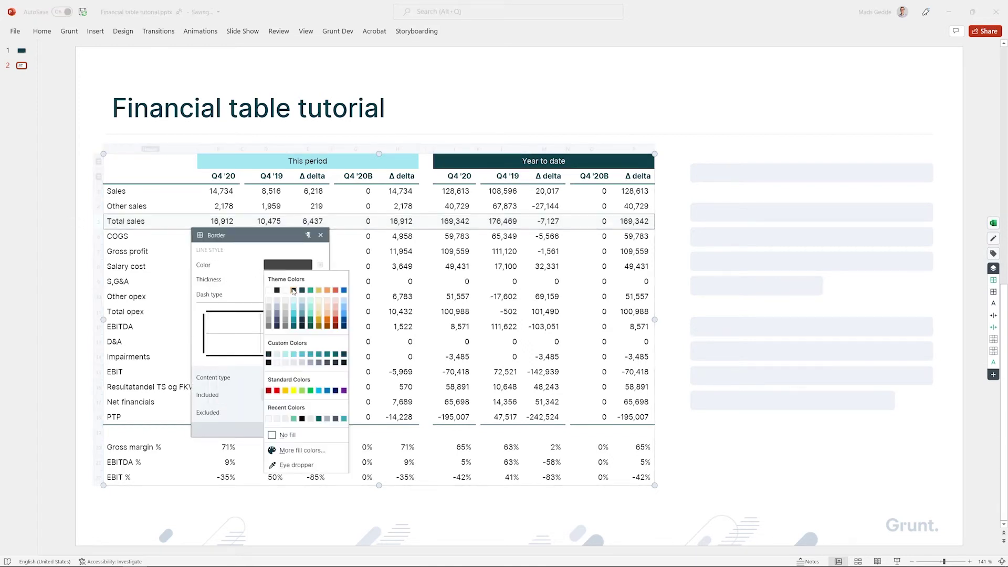
{"action": "left_click", "coordinate": [294, 290]}
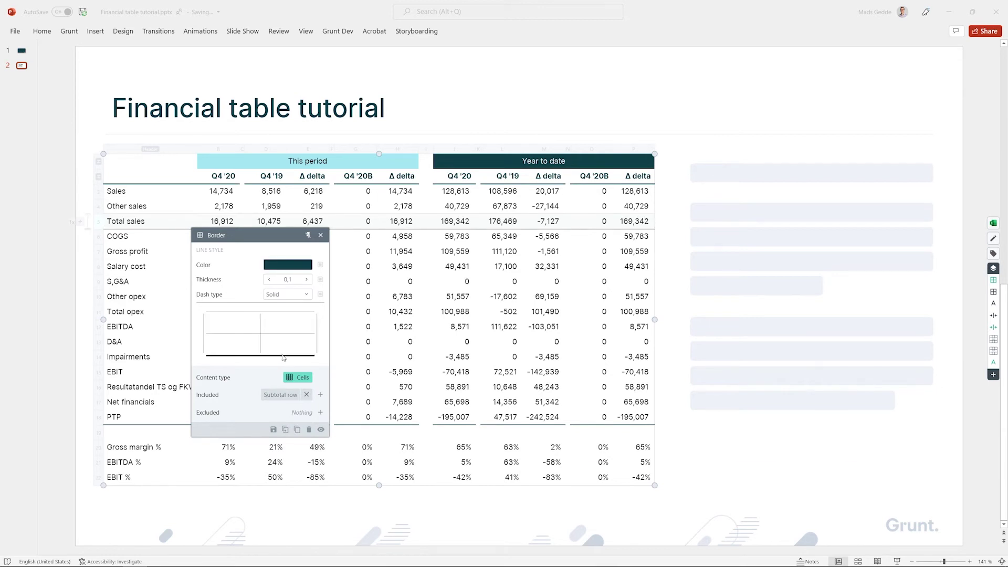
{"action": "left_click", "coordinate": [320, 234]}
Step: Add a Font rule that makes Subtotal rows bold
{"action": "key", "text": "ctrl+space"}
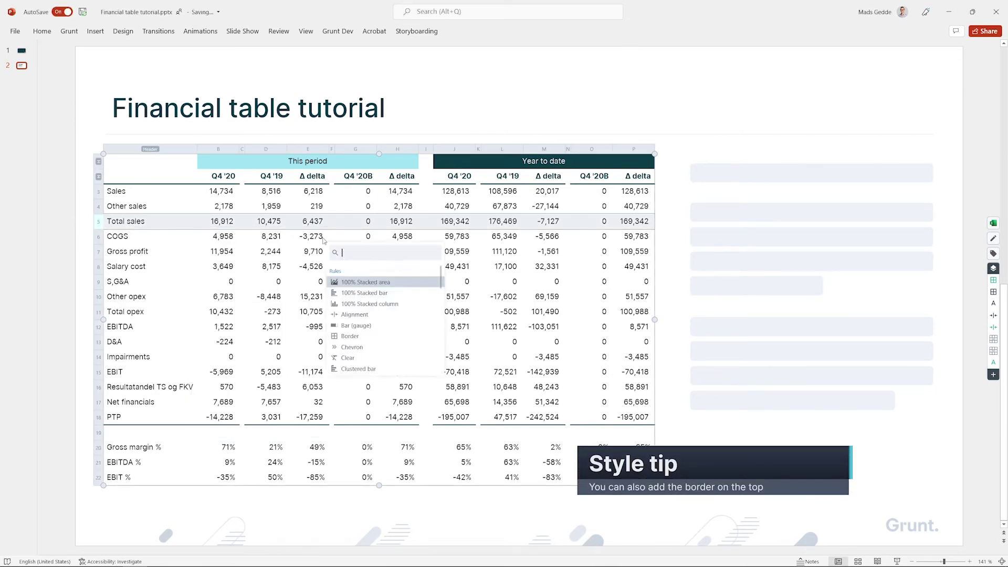
{"action": "type", "text": "font"}
{"action": "key", "text": "Return"}
{"action": "left_click", "coordinate": [388, 301]}
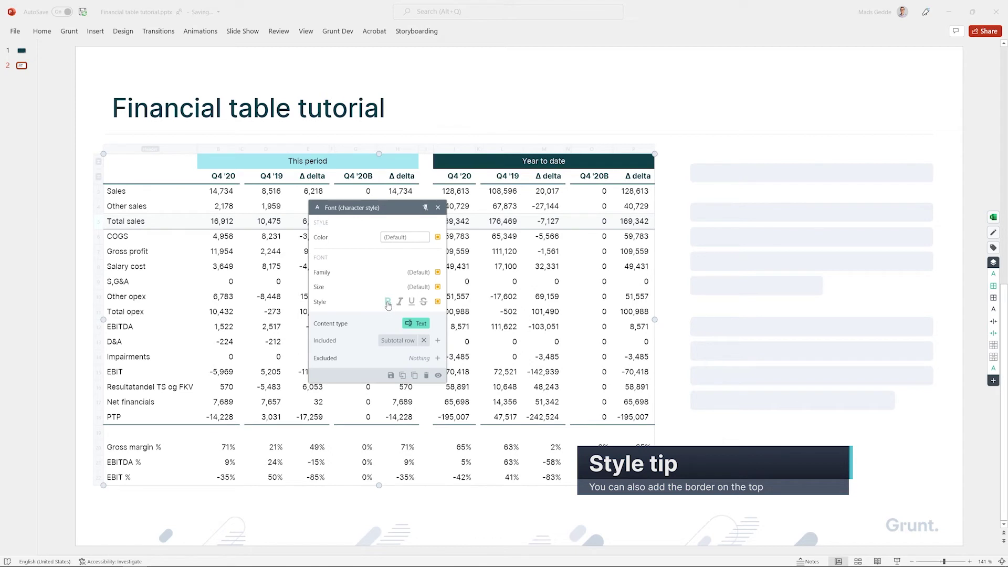
{"action": "left_click", "coordinate": [437, 207]}
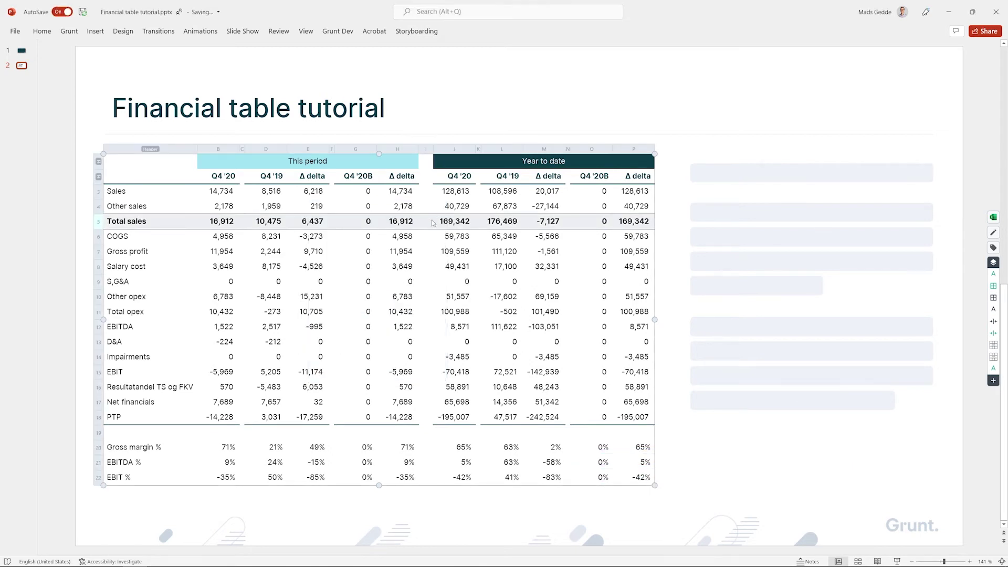
{"action": "left_click", "coordinate": [993, 247]}
Step: Add Gross profit, EBITDA and EBIT (rows 7, 12, 15) to the Subtotal row tag
{"action": "left_click_drag", "start_coordinate": [915, 257], "coordinate": [303, 256]}
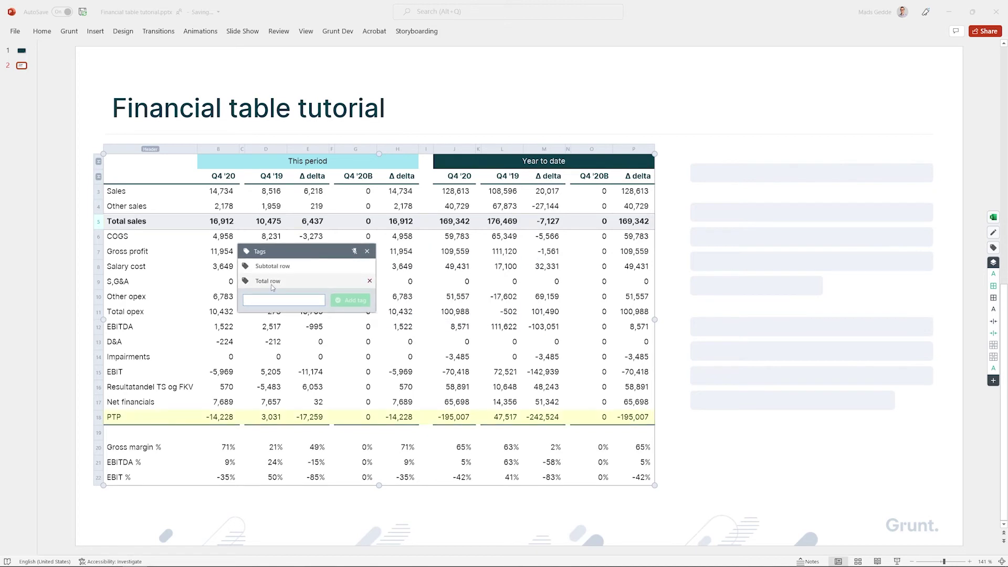
{"action": "left_click", "coordinate": [304, 267]}
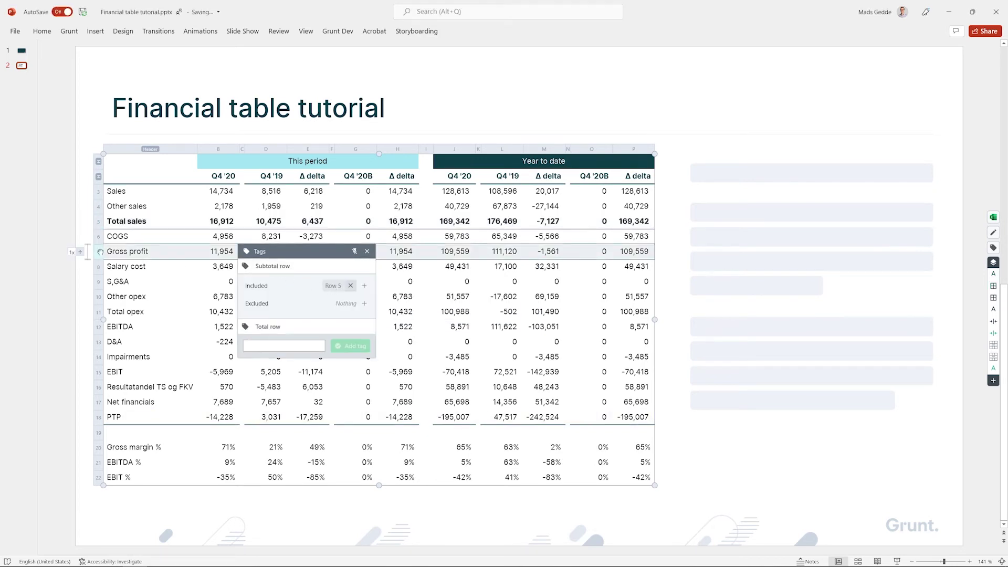
{"action": "left_click", "coordinate": [100, 252]}
{"action": "left_click", "coordinate": [99, 327], "text": "ctrl"}
{"action": "left_click", "coordinate": [100, 372], "text": "ctrl"}
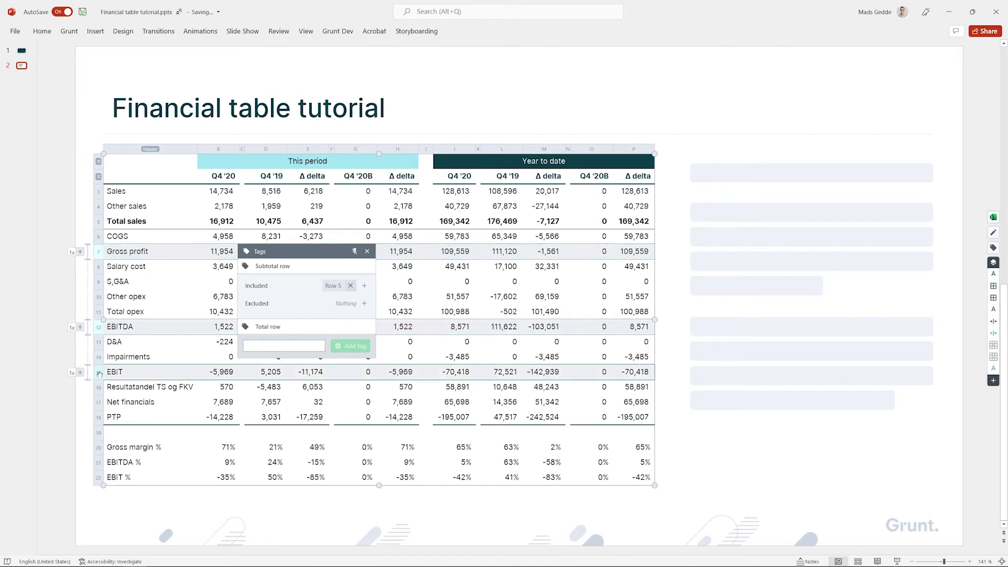
{"action": "left_click", "coordinate": [365, 286]}
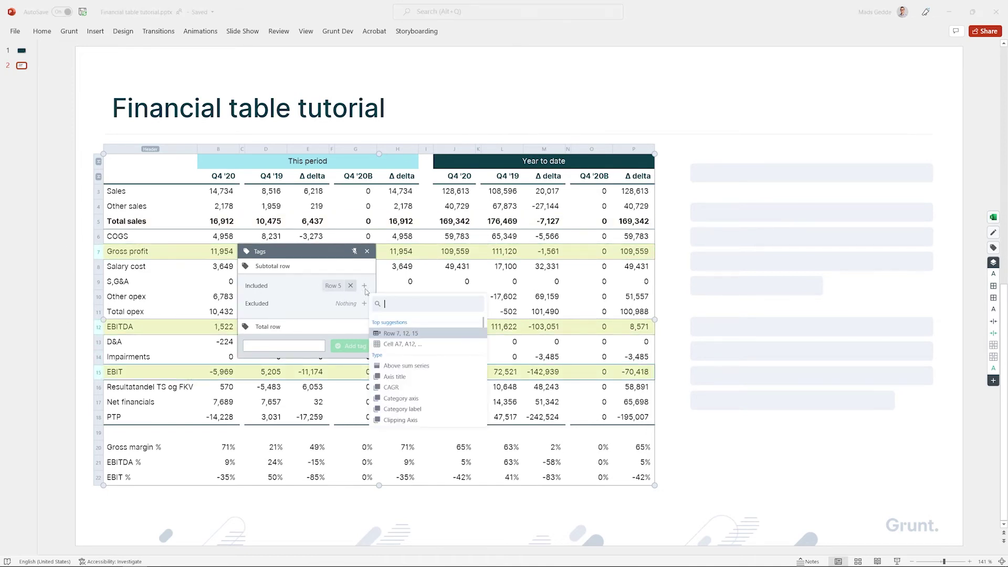
{"action": "left_click", "coordinate": [414, 336]}
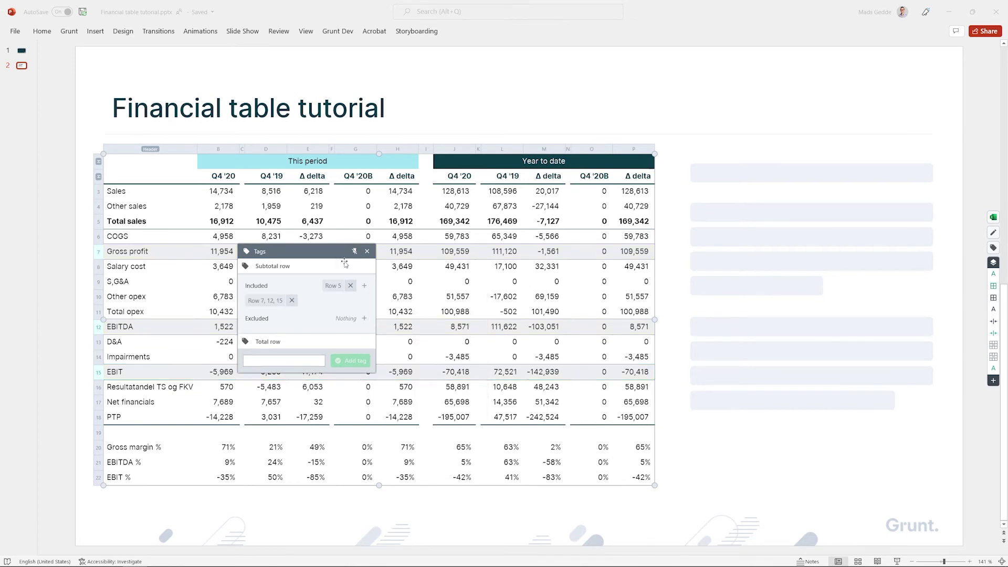
{"action": "left_click", "coordinate": [417, 253]}
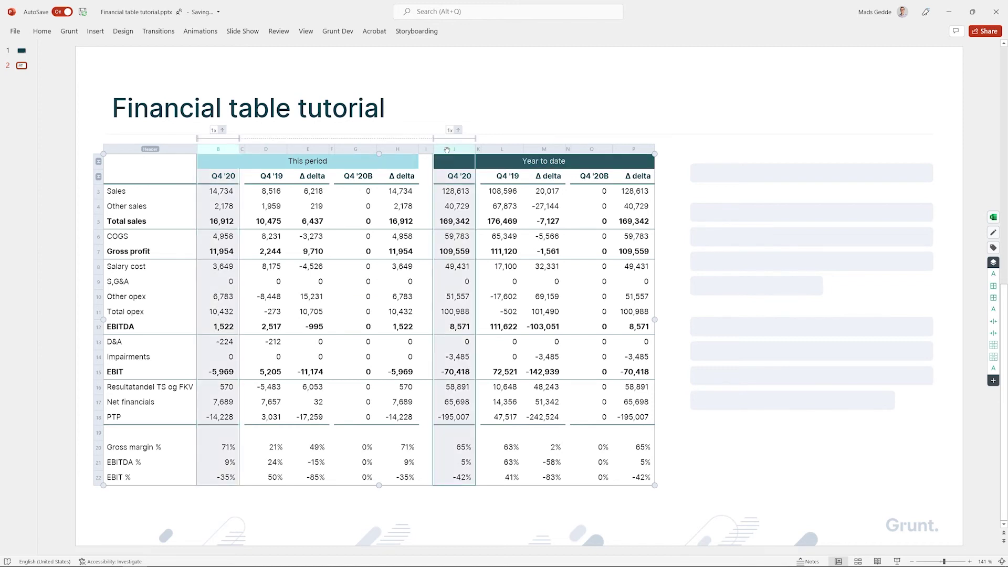
Step: Tag both Q4 '20 columns (B and J) as 'Current period'
{"action": "left_click", "coordinate": [340, 223]}
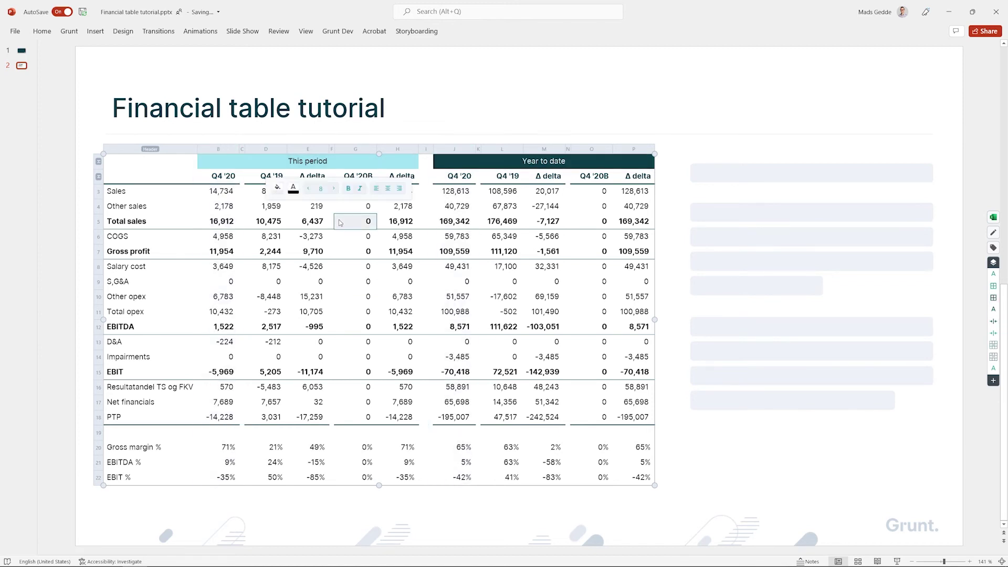
{"action": "left_click", "coordinate": [224, 149]}
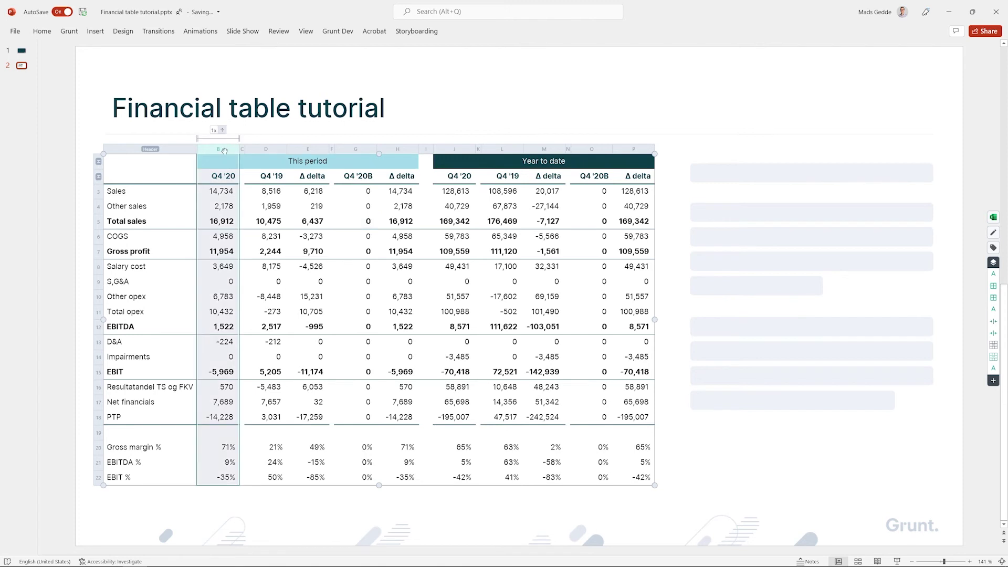
{"action": "left_click", "coordinate": [453, 149], "text": "ctrl"}
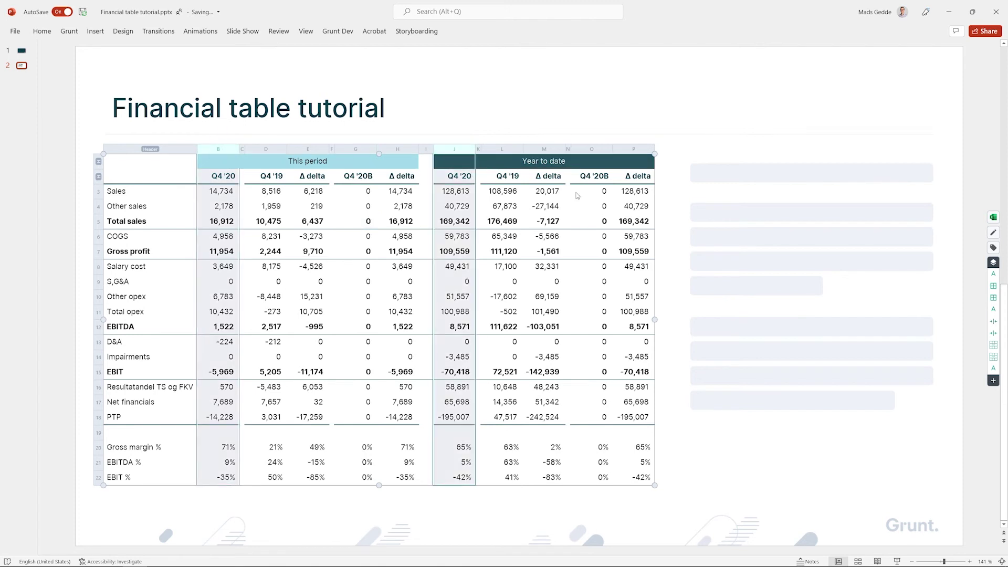
{"action": "left_click", "coordinate": [992, 247]}
{"action": "left_click_drag", "start_coordinate": [908, 250], "coordinate": [353, 279]}
{"action": "type", "text": "Cu"}
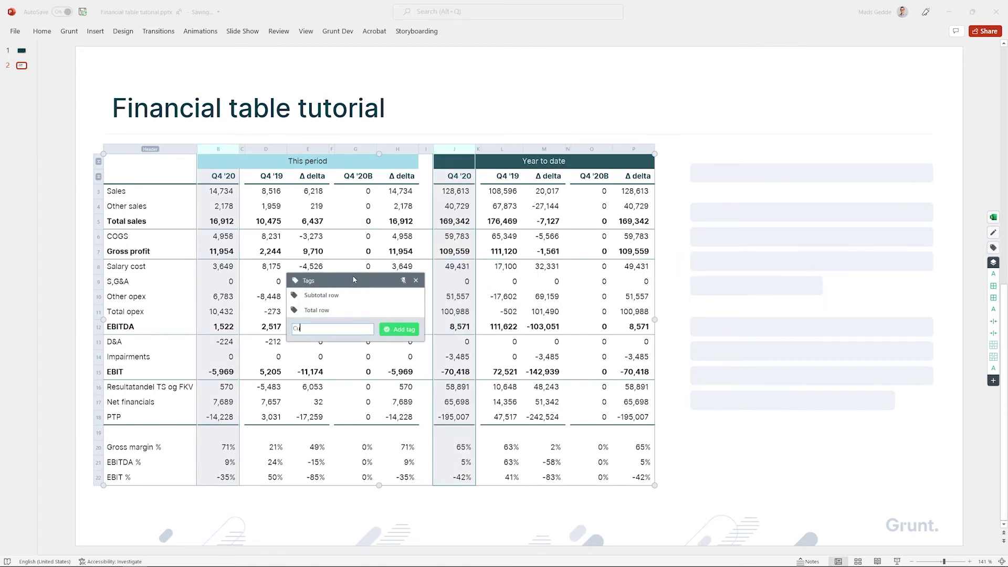
{"action": "type", "text": "rrent period"}
{"action": "key", "text": "Return"}
{"action": "left_click", "coordinate": [415, 280]}
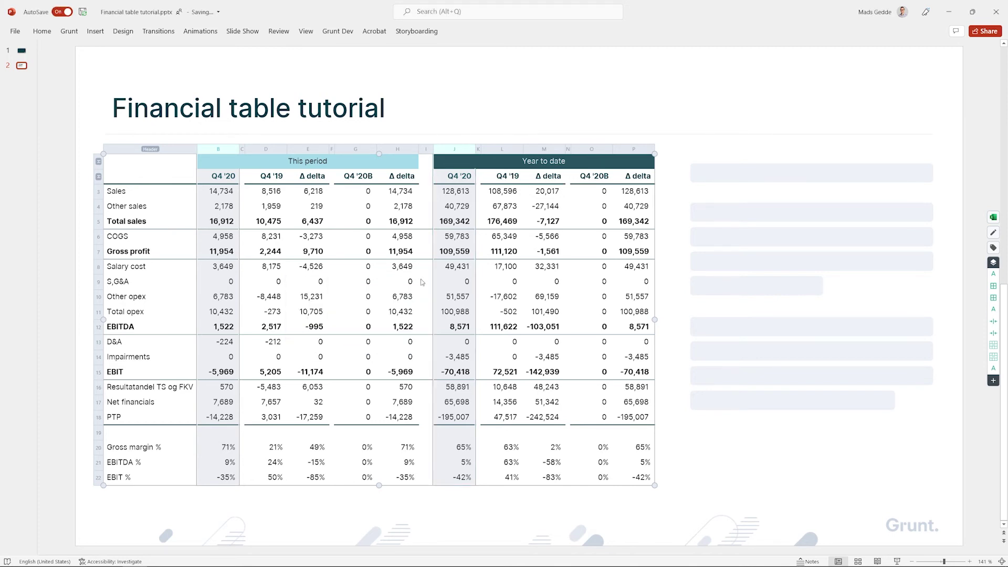
Step: Add a light grey Fill rule for Current period columns, excluding the First row
{"action": "key", "text": "ctrl+space"}
{"action": "type", "text": "Fill"}
{"action": "key", "text": "Return"}
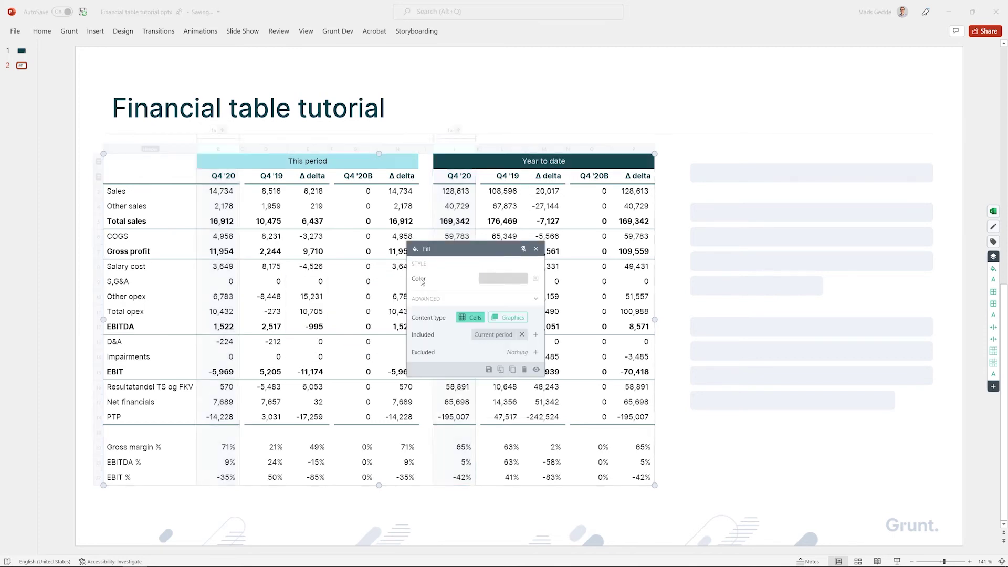
{"action": "left_click", "coordinate": [491, 281]}
{"action": "left_click", "coordinate": [494, 318]}
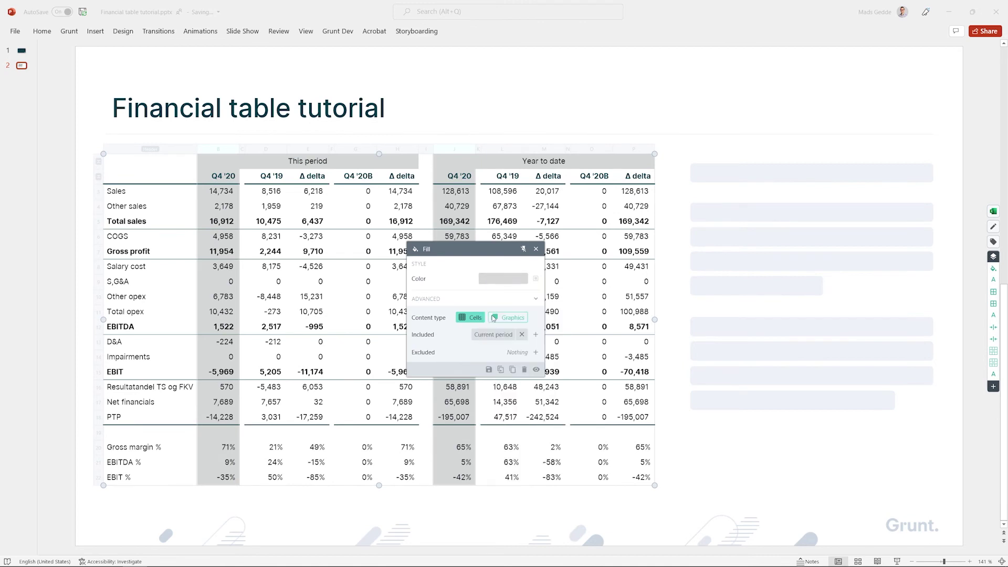
{"action": "left_click", "coordinate": [535, 353]}
{"action": "type", "text": "First"}
{"action": "key", "text": "Return"}
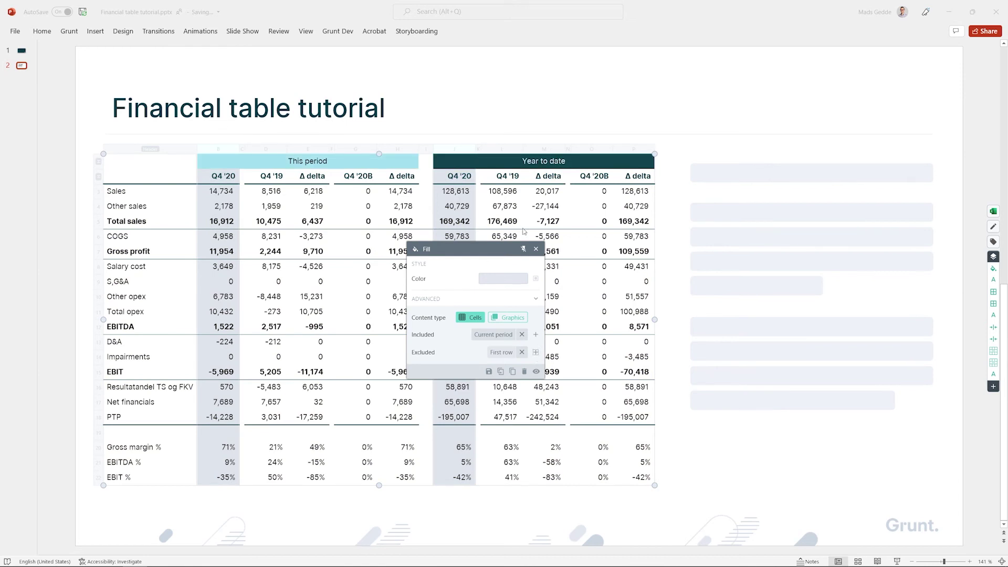
{"action": "left_click", "coordinate": [535, 249]}
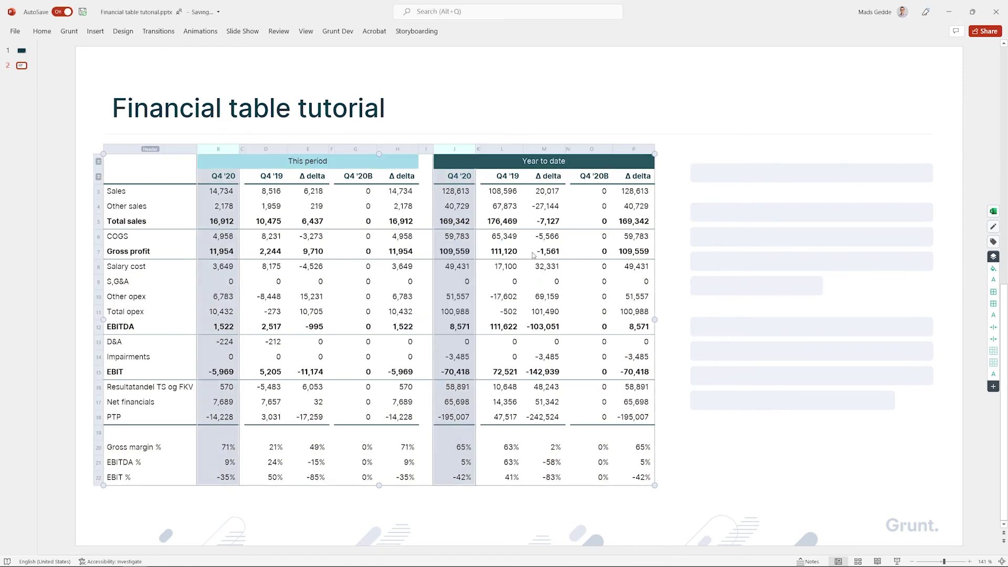
Step: Select the whole table grid and set its number format to Norwegian, Bokmål (Norway)
{"action": "right_click", "coordinate": [273, 231]}
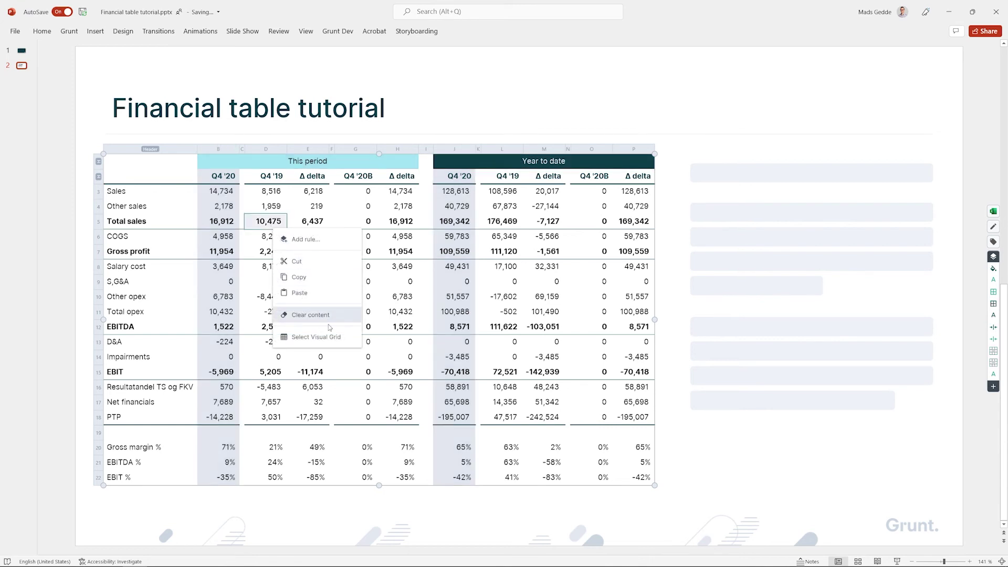
{"action": "left_click", "coordinate": [333, 337]}
{"action": "right_click", "coordinate": [267, 252]}
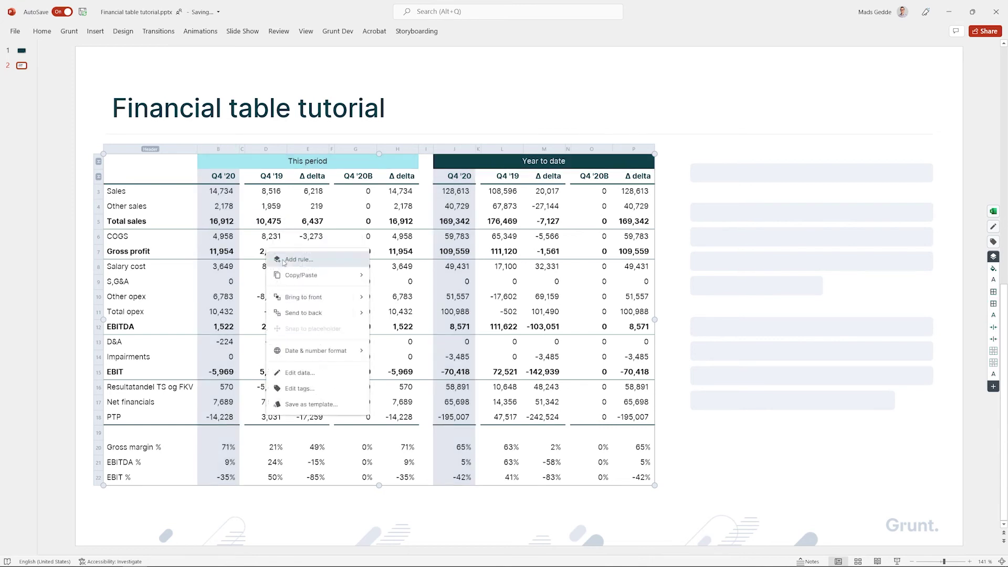
{"action": "mouse_move", "coordinate": [326, 352]}
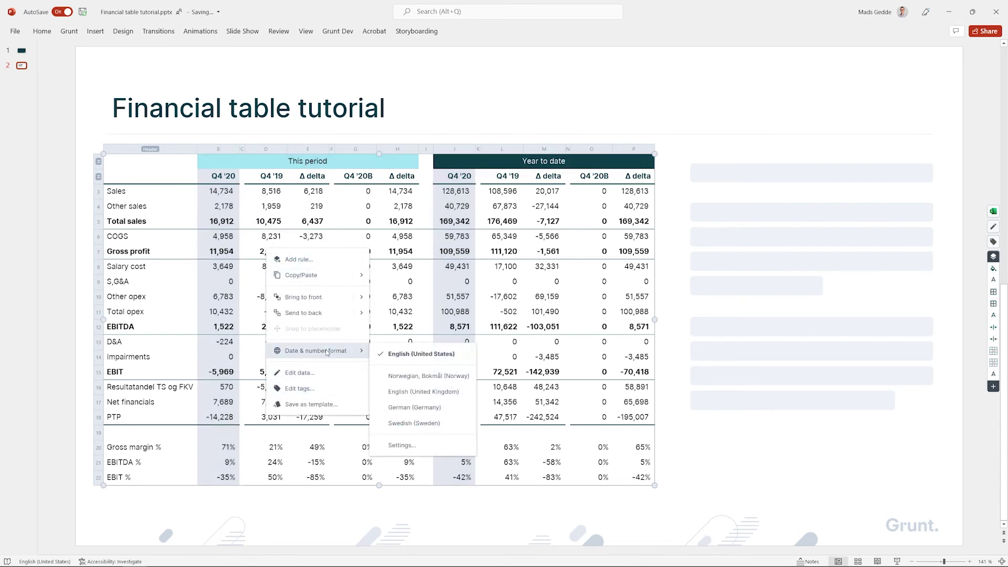
{"action": "left_click", "coordinate": [410, 379]}
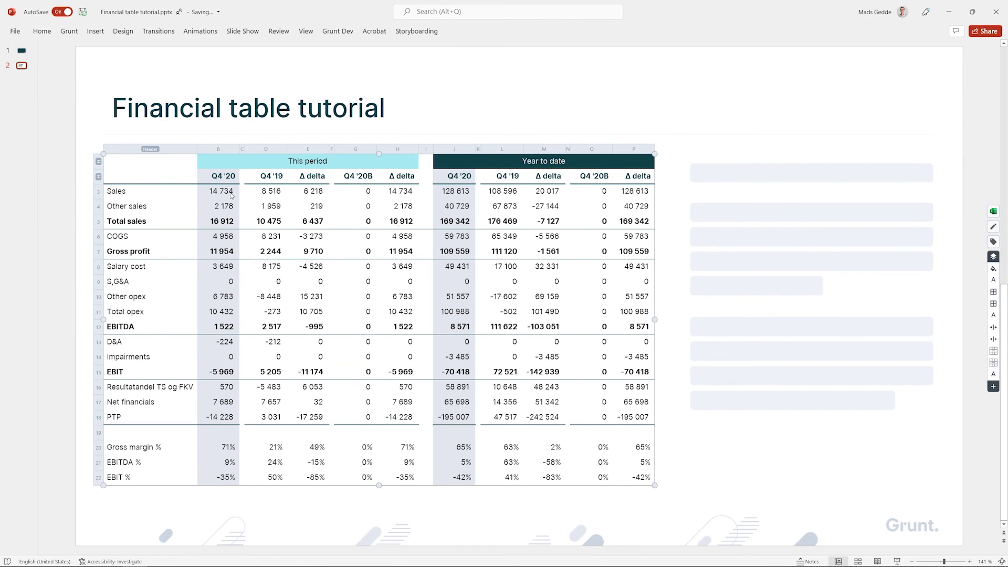
Step: On the Sales-to-PTP cells, try a Number format rule at one decimal, then reset and delete it
{"action": "left_click_drag", "start_coordinate": [232, 195], "coordinate": [655, 415]}
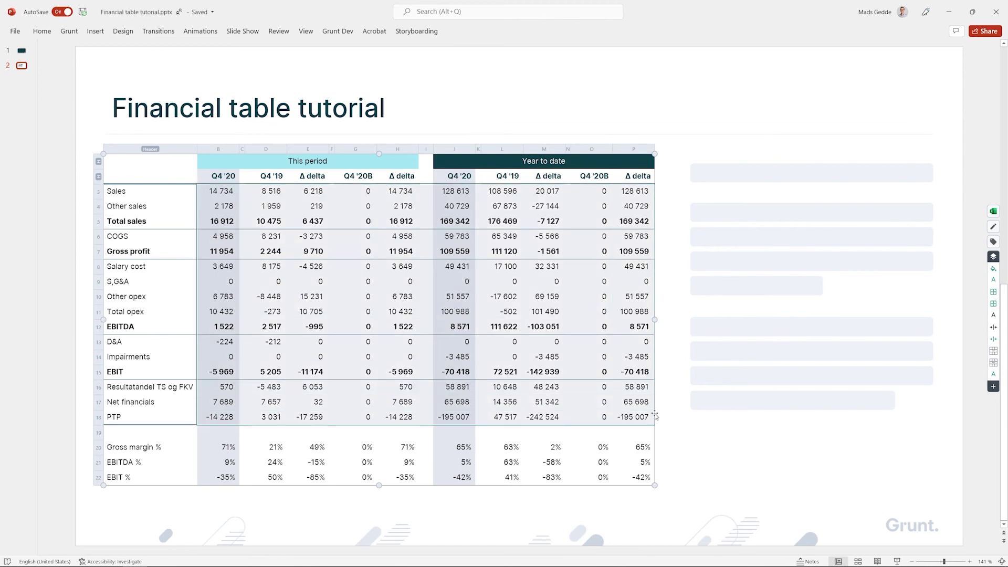
{"action": "right_click", "coordinate": [399, 298]}
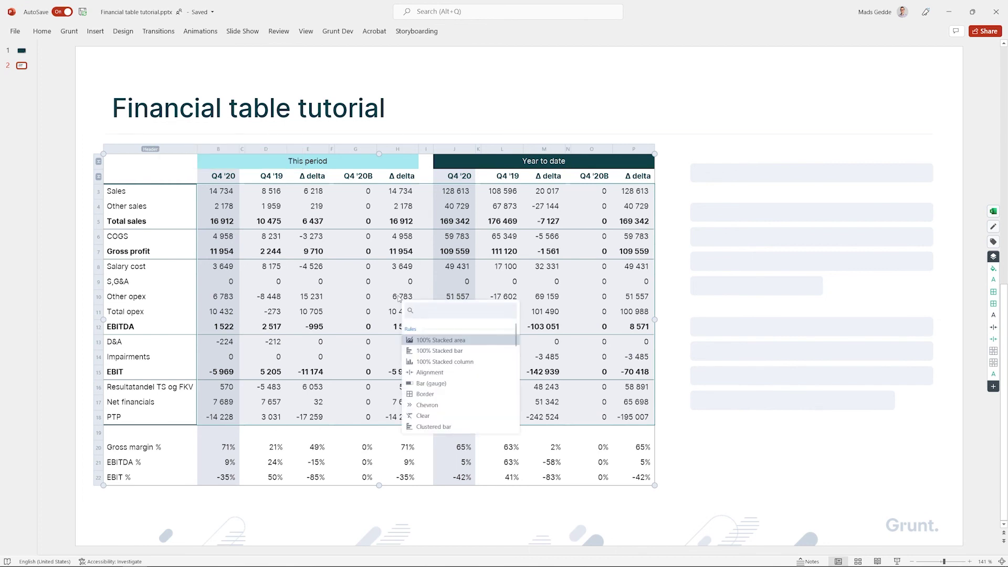
{"action": "type", "text": "Number"}
{"action": "key", "text": "Return"}
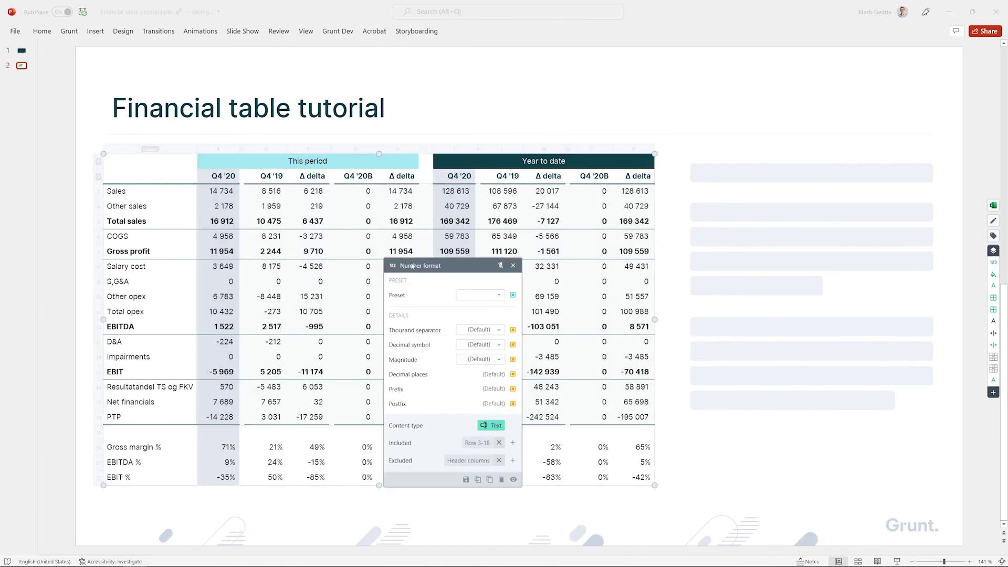
{"action": "left_click_drag", "start_coordinate": [410, 264], "coordinate": [500, 200]}
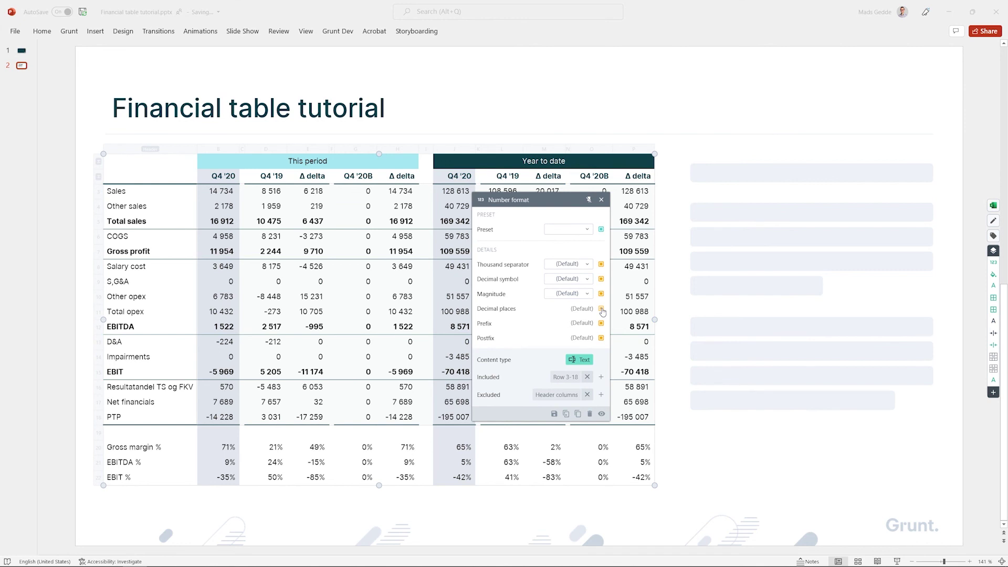
{"action": "left_click", "coordinate": [602, 309]}
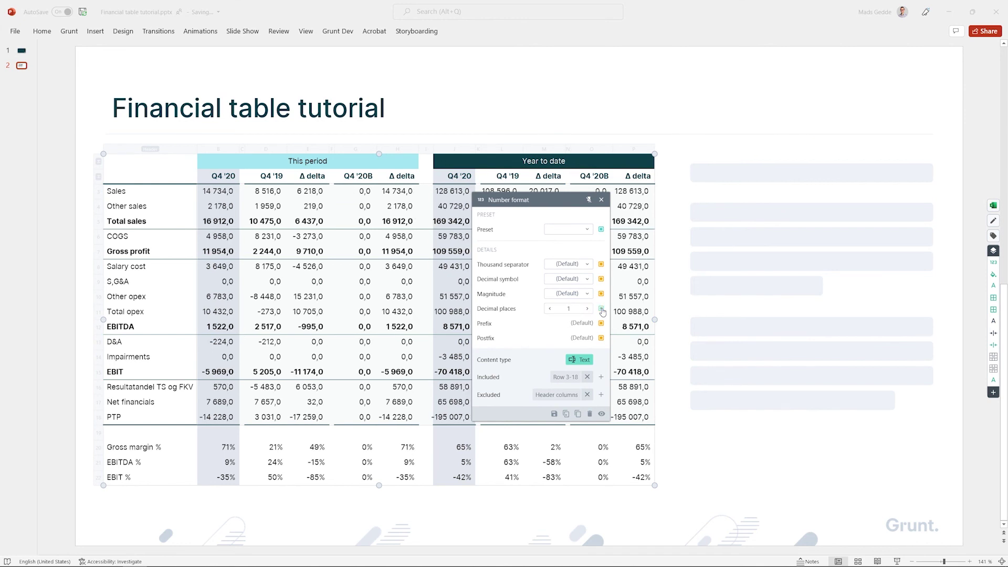
{"action": "left_click", "coordinate": [602, 309]}
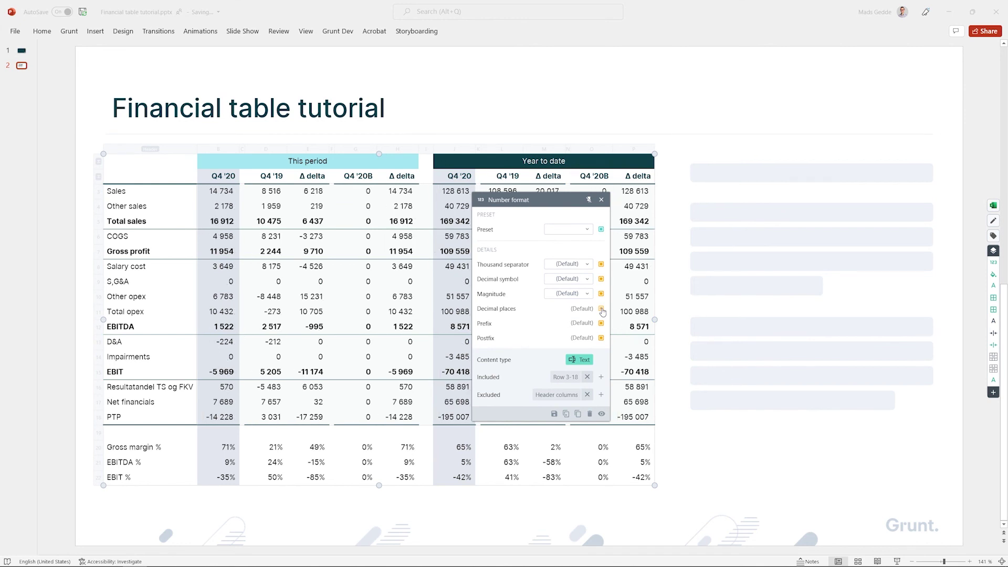
{"action": "left_click", "coordinate": [588, 414]}
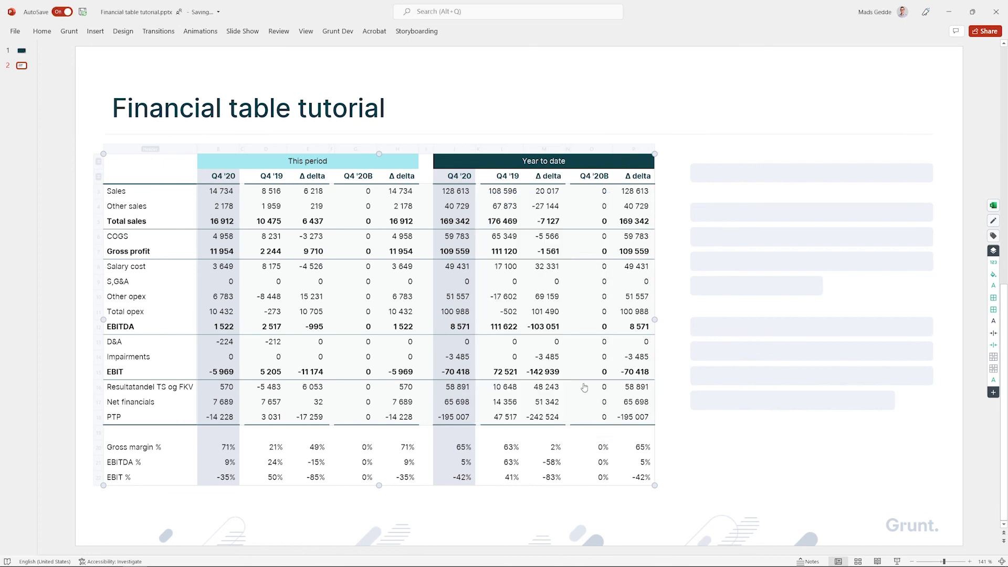
{"action": "right_click", "coordinate": [521, 310]}
Step: Open Save as template for the table, close the 'My new template' dialog, and deselect the table
{"action": "key", "text": "Escape"}
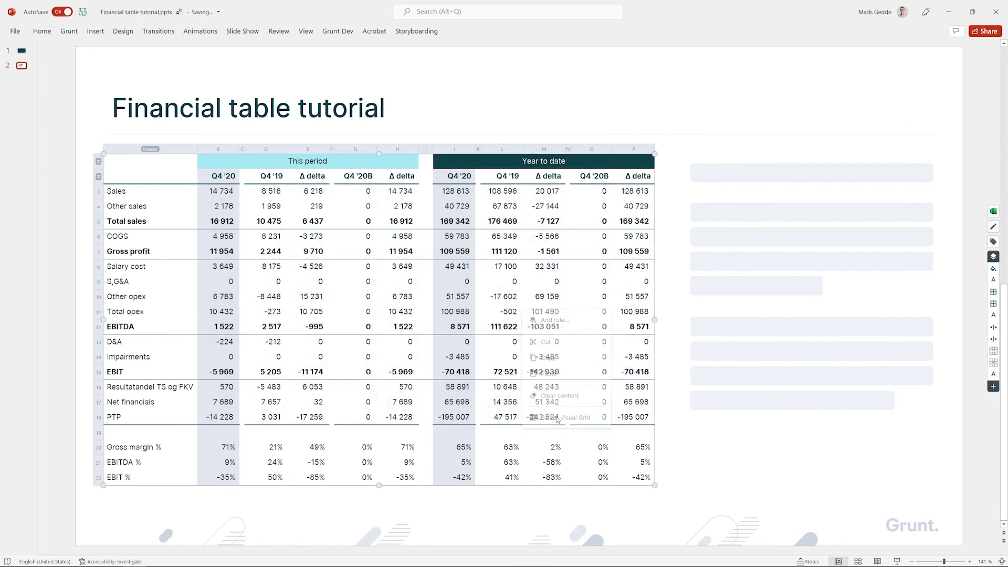
{"action": "right_click", "coordinate": [462, 324]}
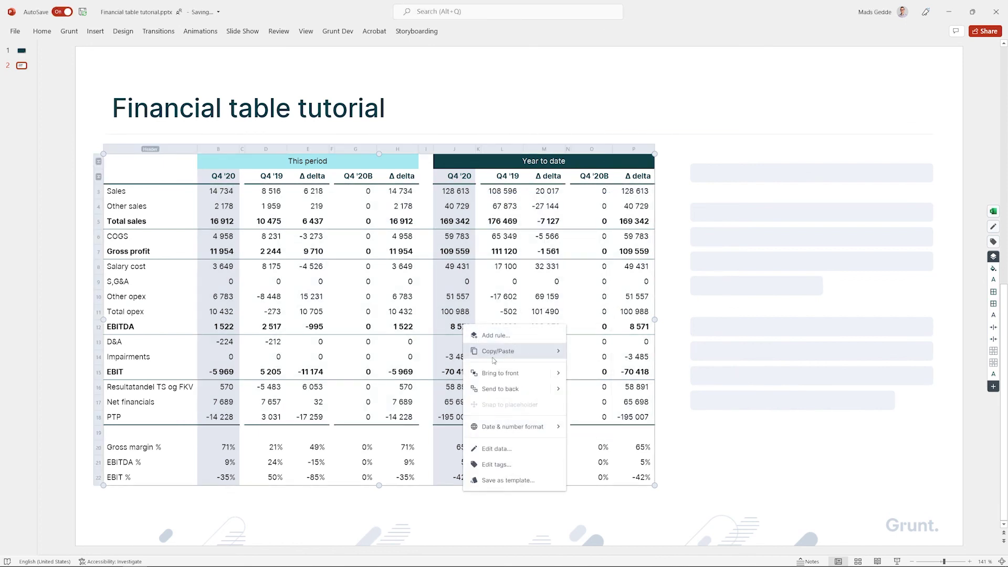
{"action": "left_click", "coordinate": [537, 481]}
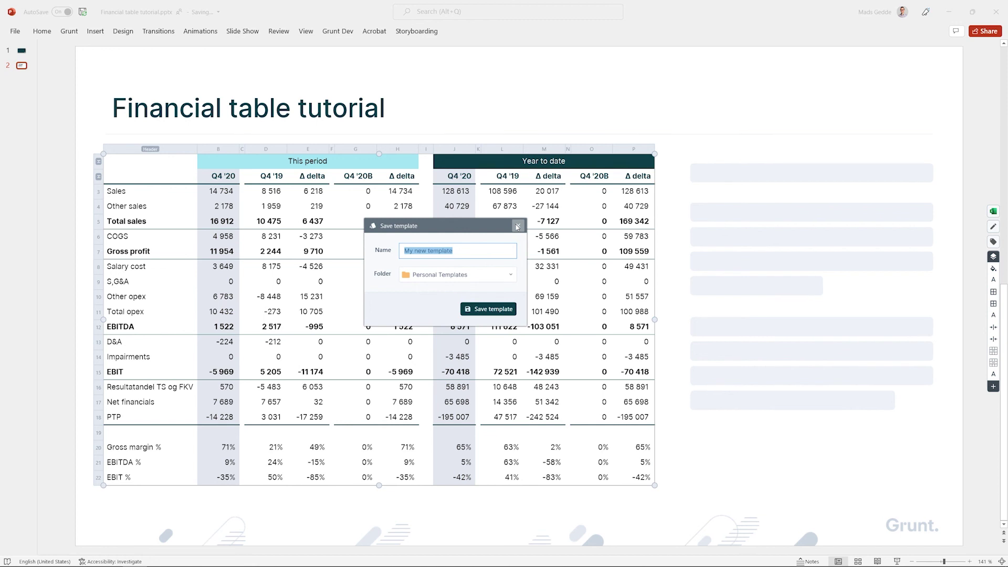
{"action": "left_click", "coordinate": [517, 227]}
{"action": "left_click", "coordinate": [670, 159]}
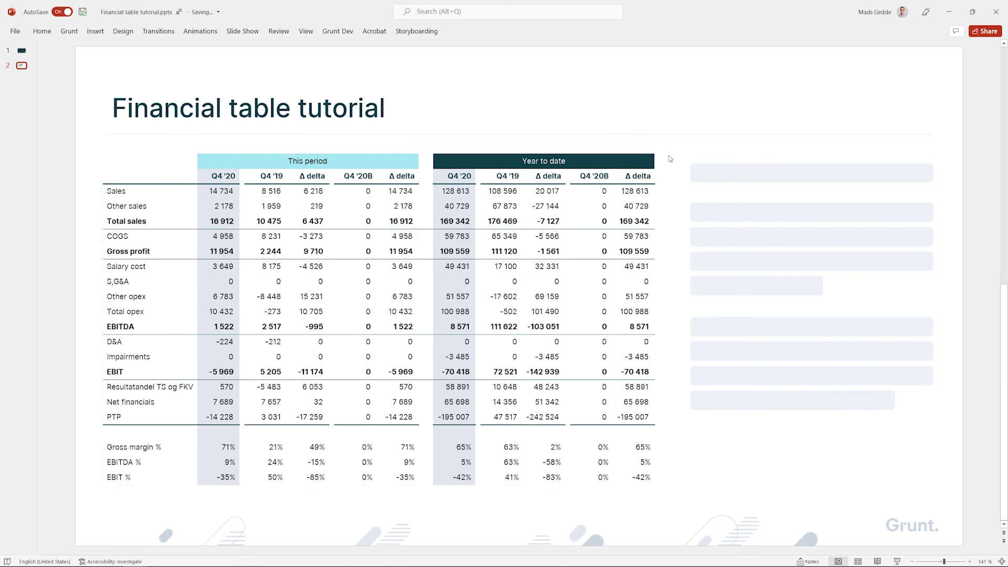